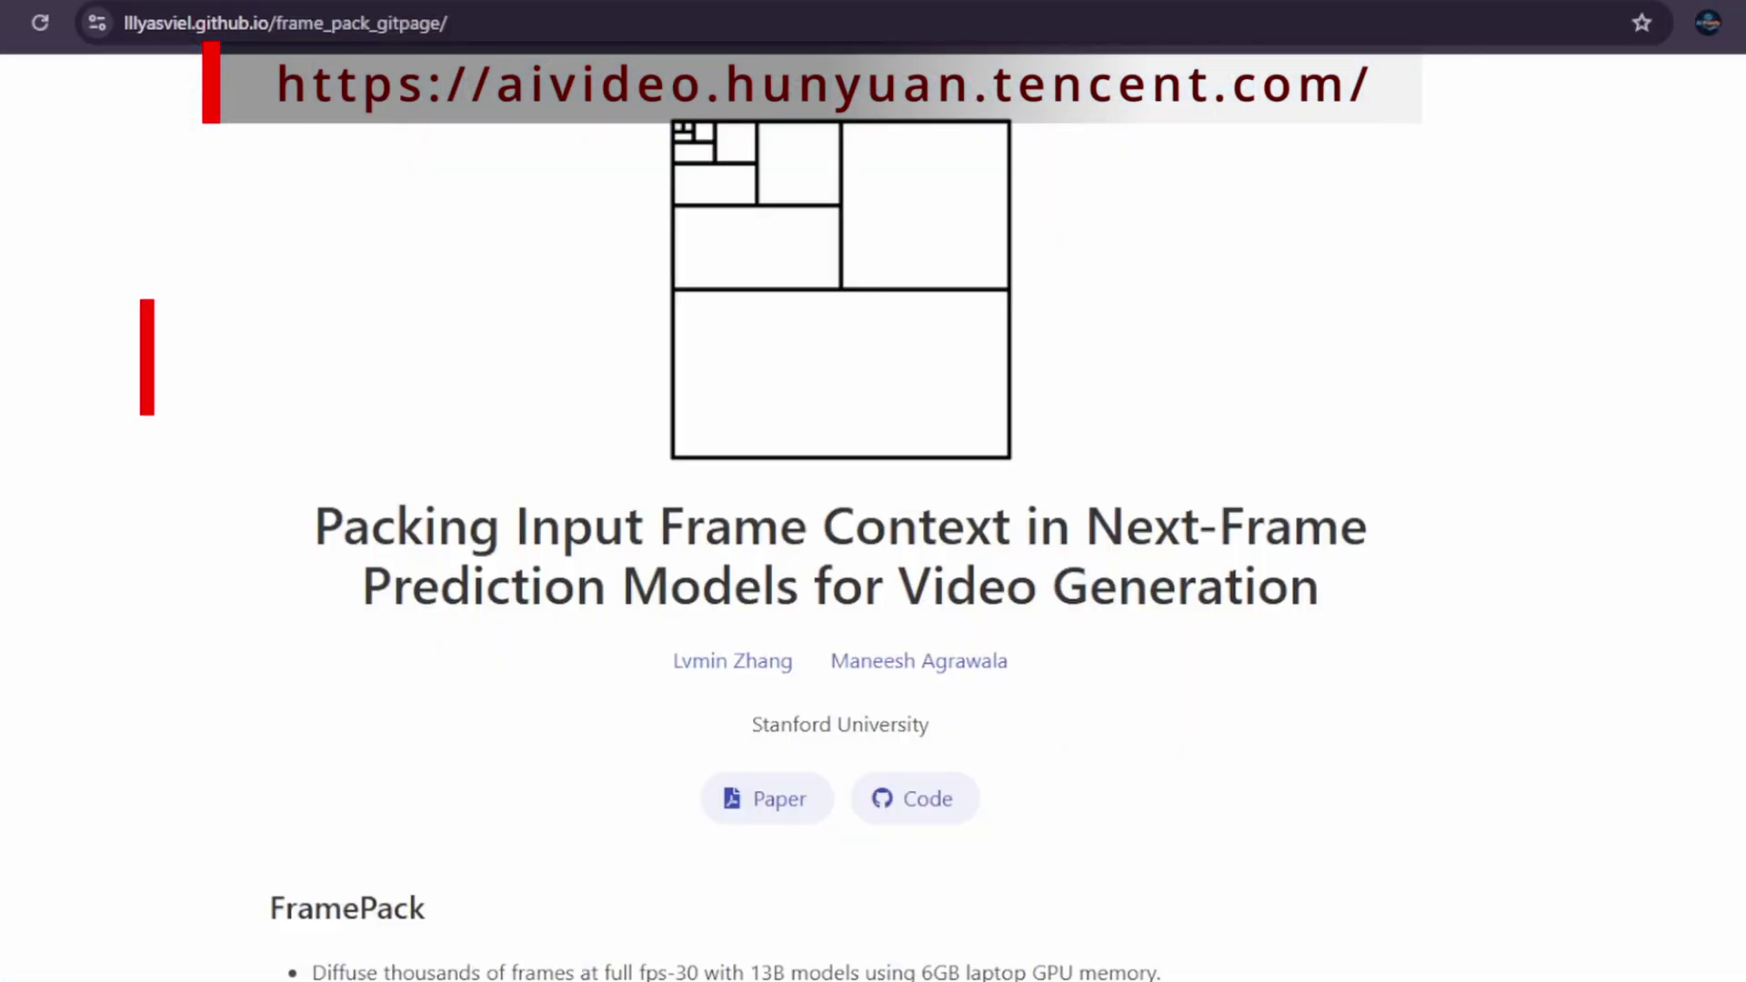
# Scroll down the project page to the FramePack section.
pyautogui.scroll(-4, 1651, 941)
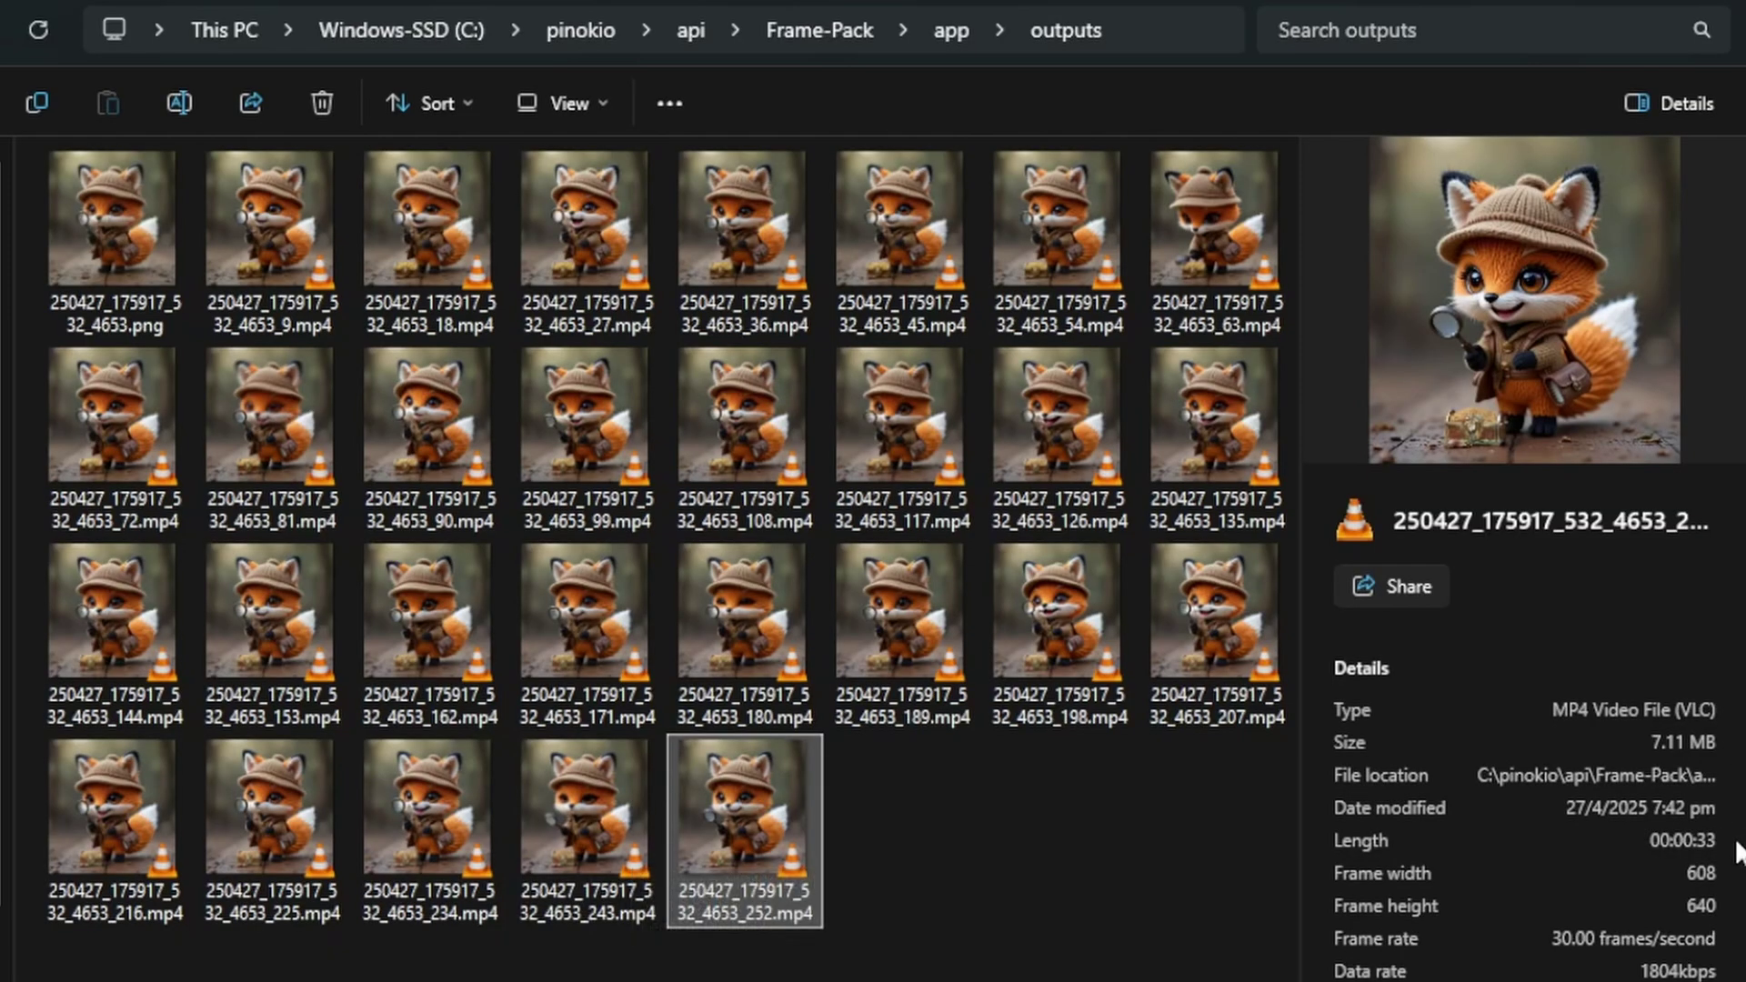
# Preview each generated fox clip in the Details pane, stepping back to the original fox PNG.
pyautogui.press('Left')
pyautogui.press('Left')
pyautogui.press('Left')
pyautogui.press('Left')
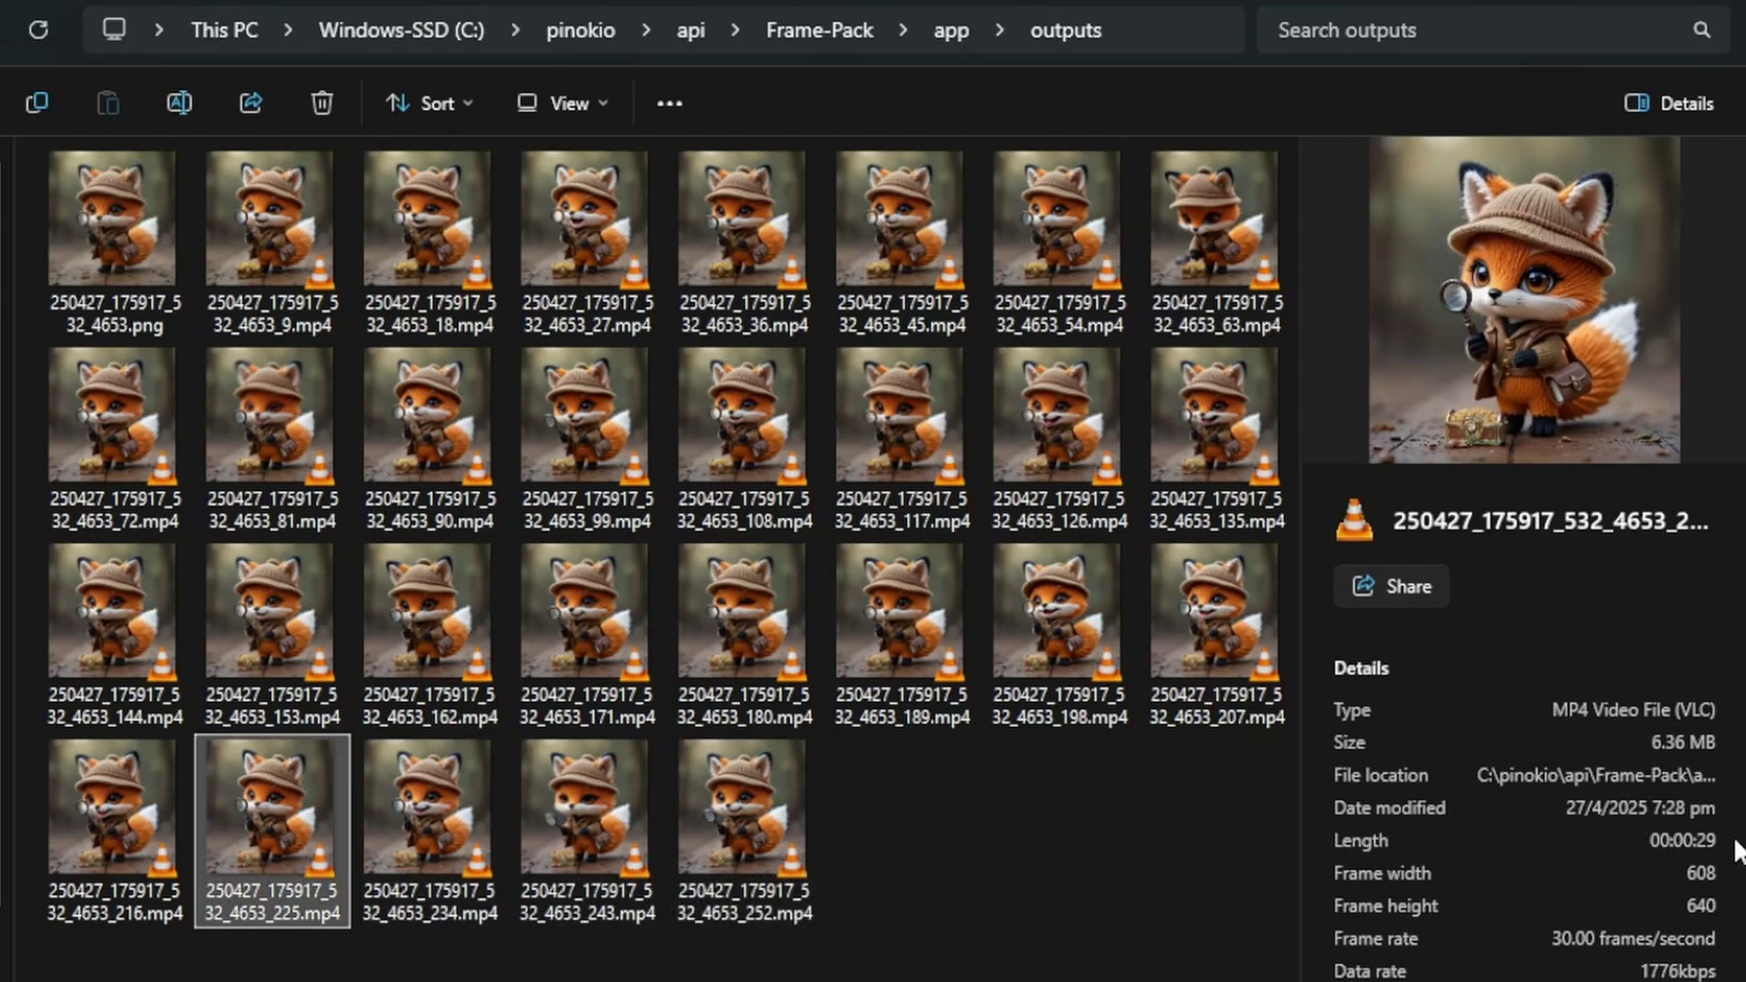
pyautogui.press('Left')
pyautogui.press('Left')
pyautogui.press('Left')
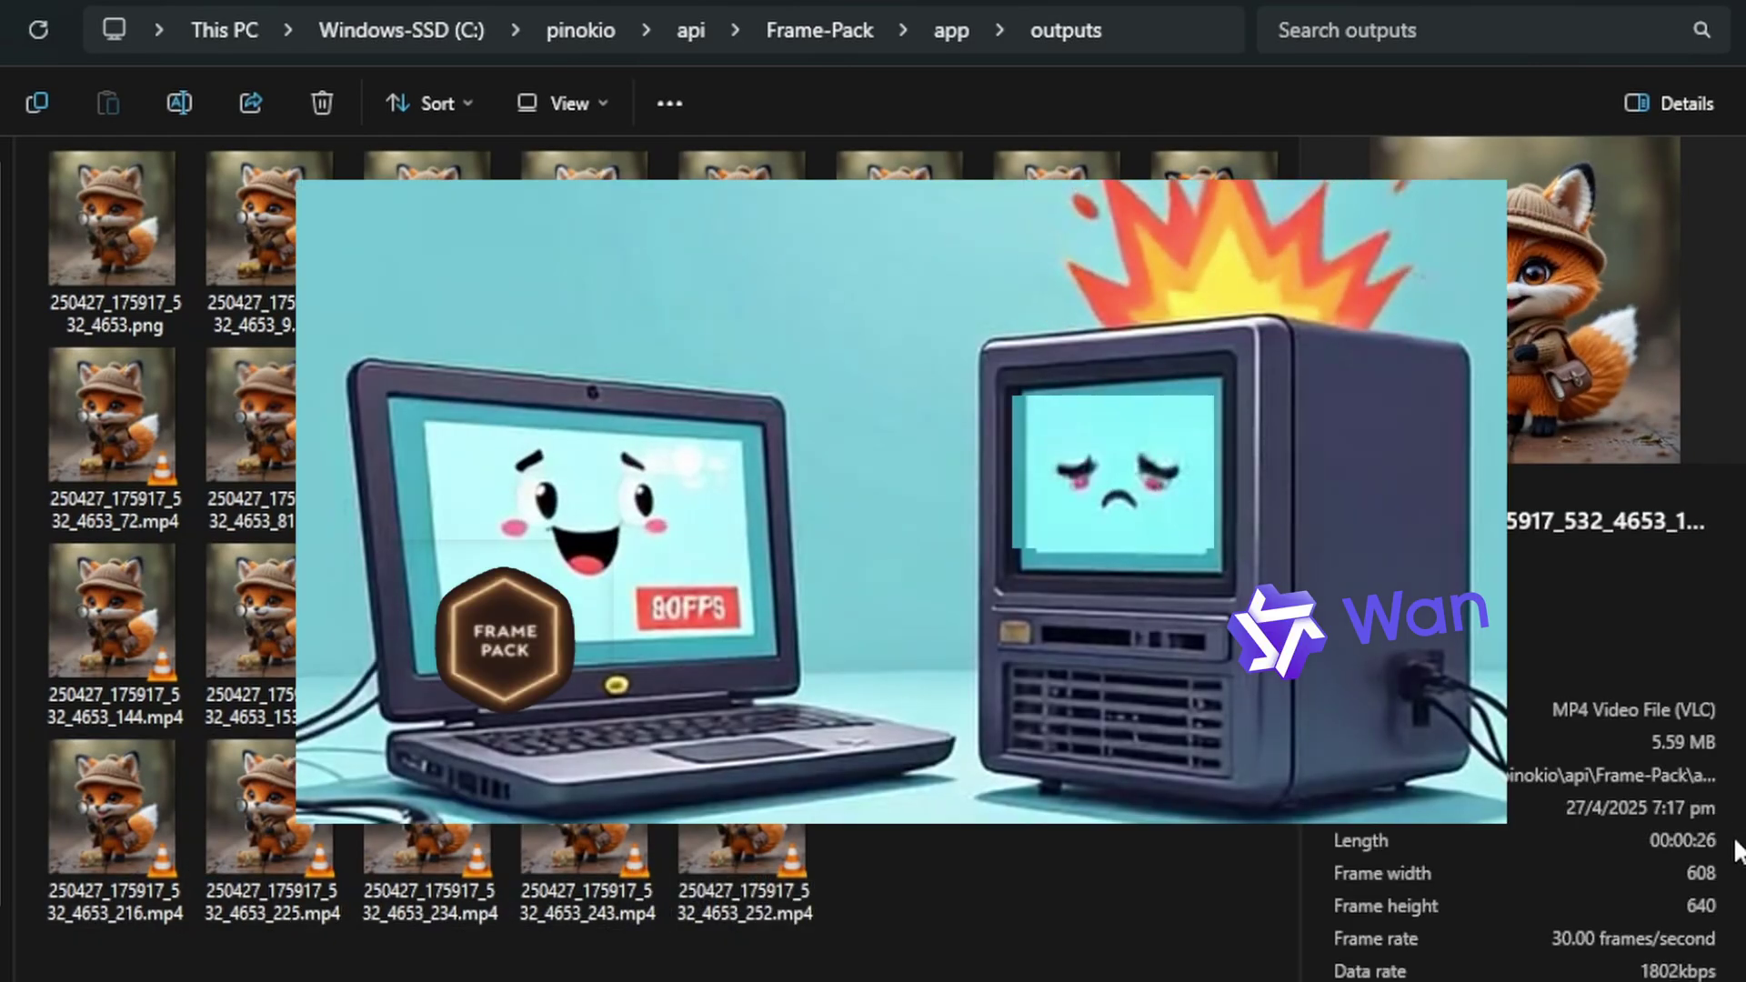
pyautogui.press('Up')
pyautogui.press('Up')
pyautogui.press('Right')
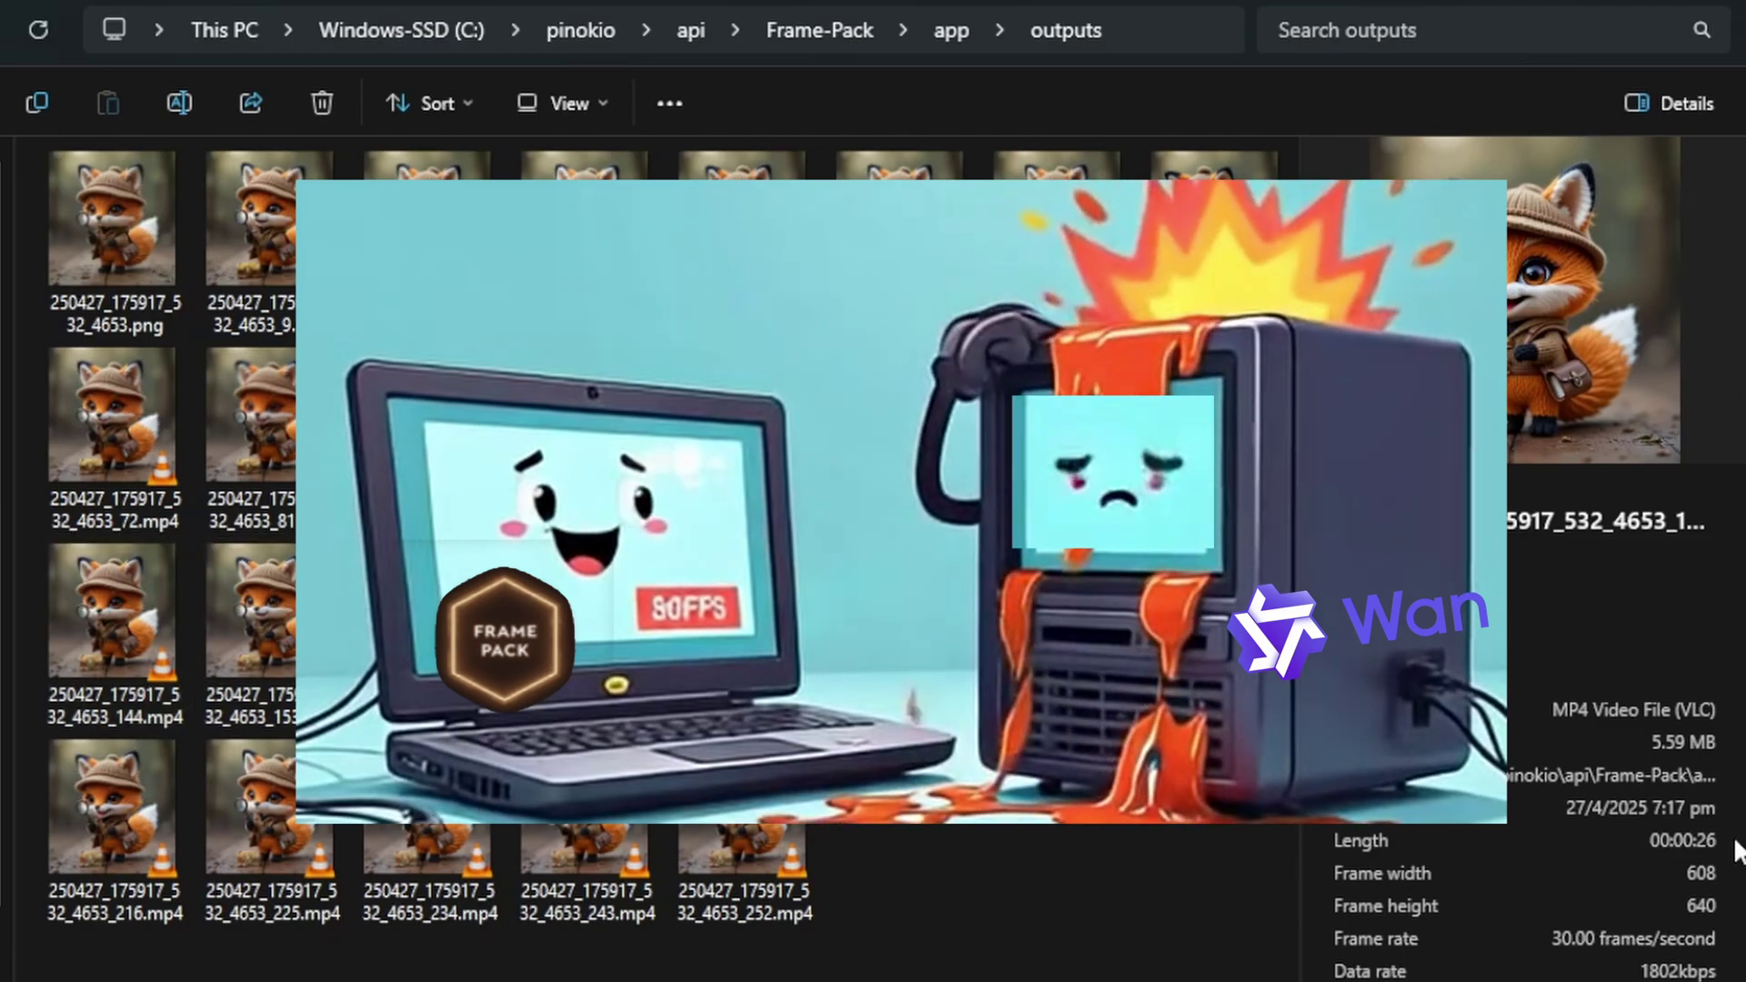
pyautogui.press('Left')
pyautogui.press('Left')
pyautogui.press('Left')
pyautogui.press('Left')
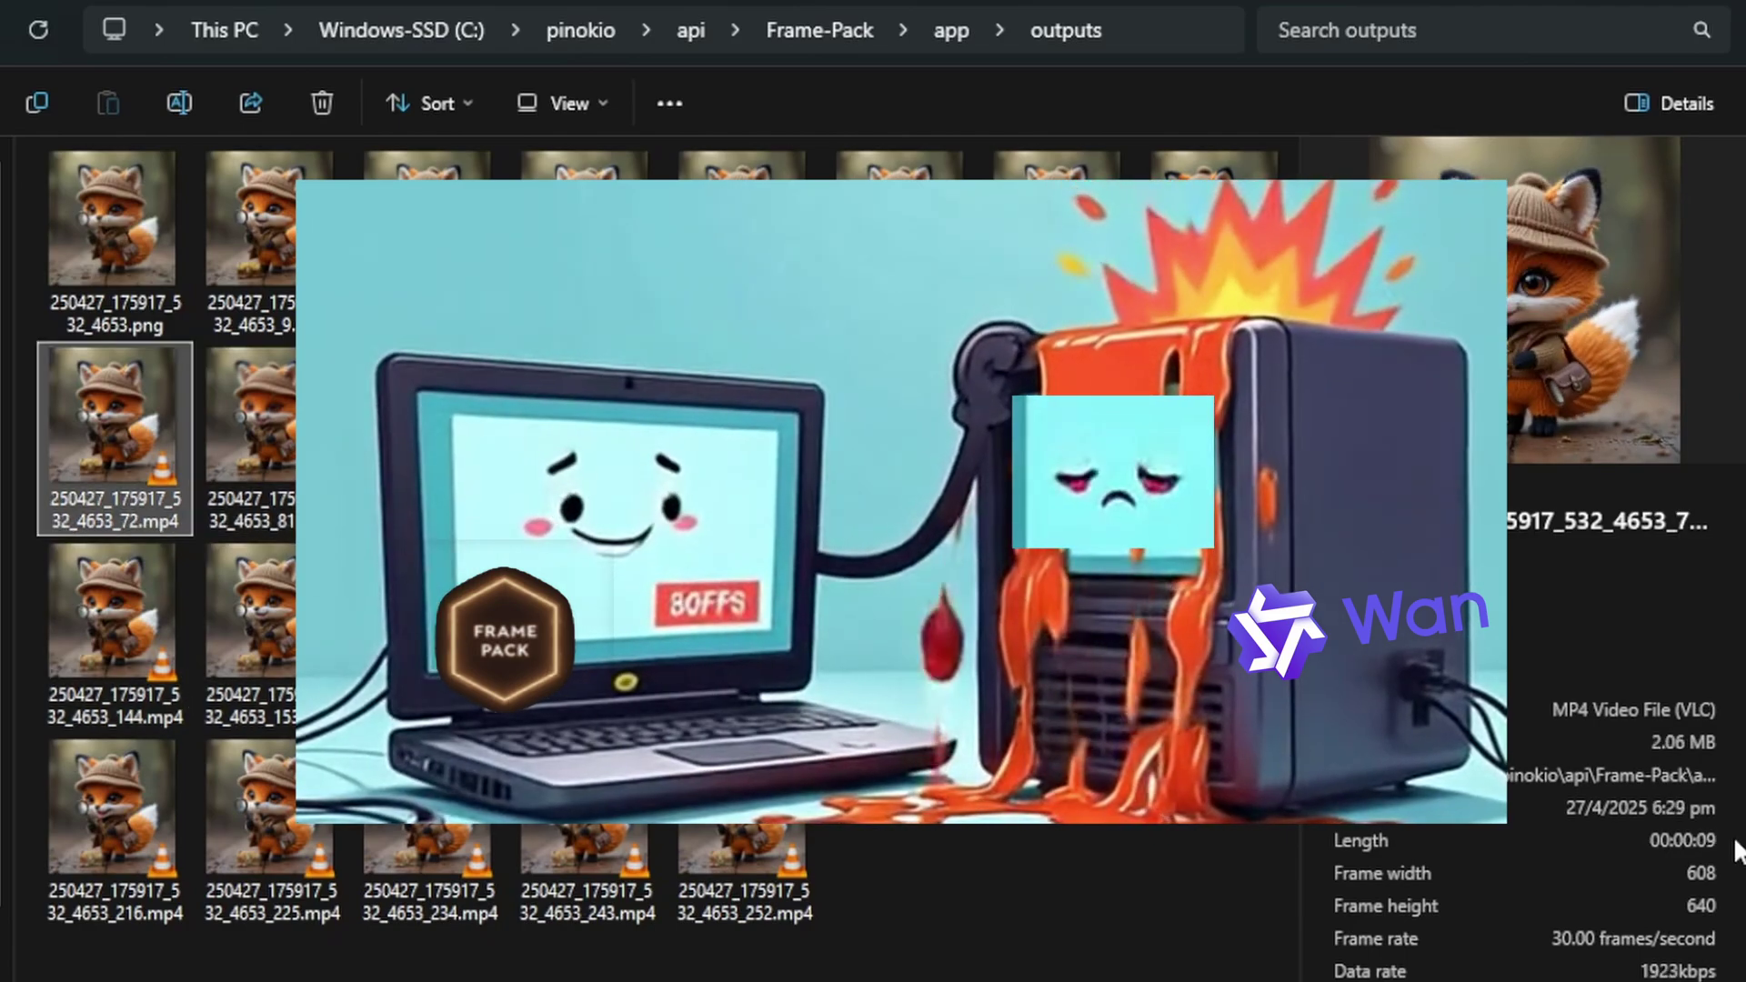
pyautogui.press('Left')
pyautogui.press('Left')
pyautogui.press('Left')
pyautogui.press('Left')
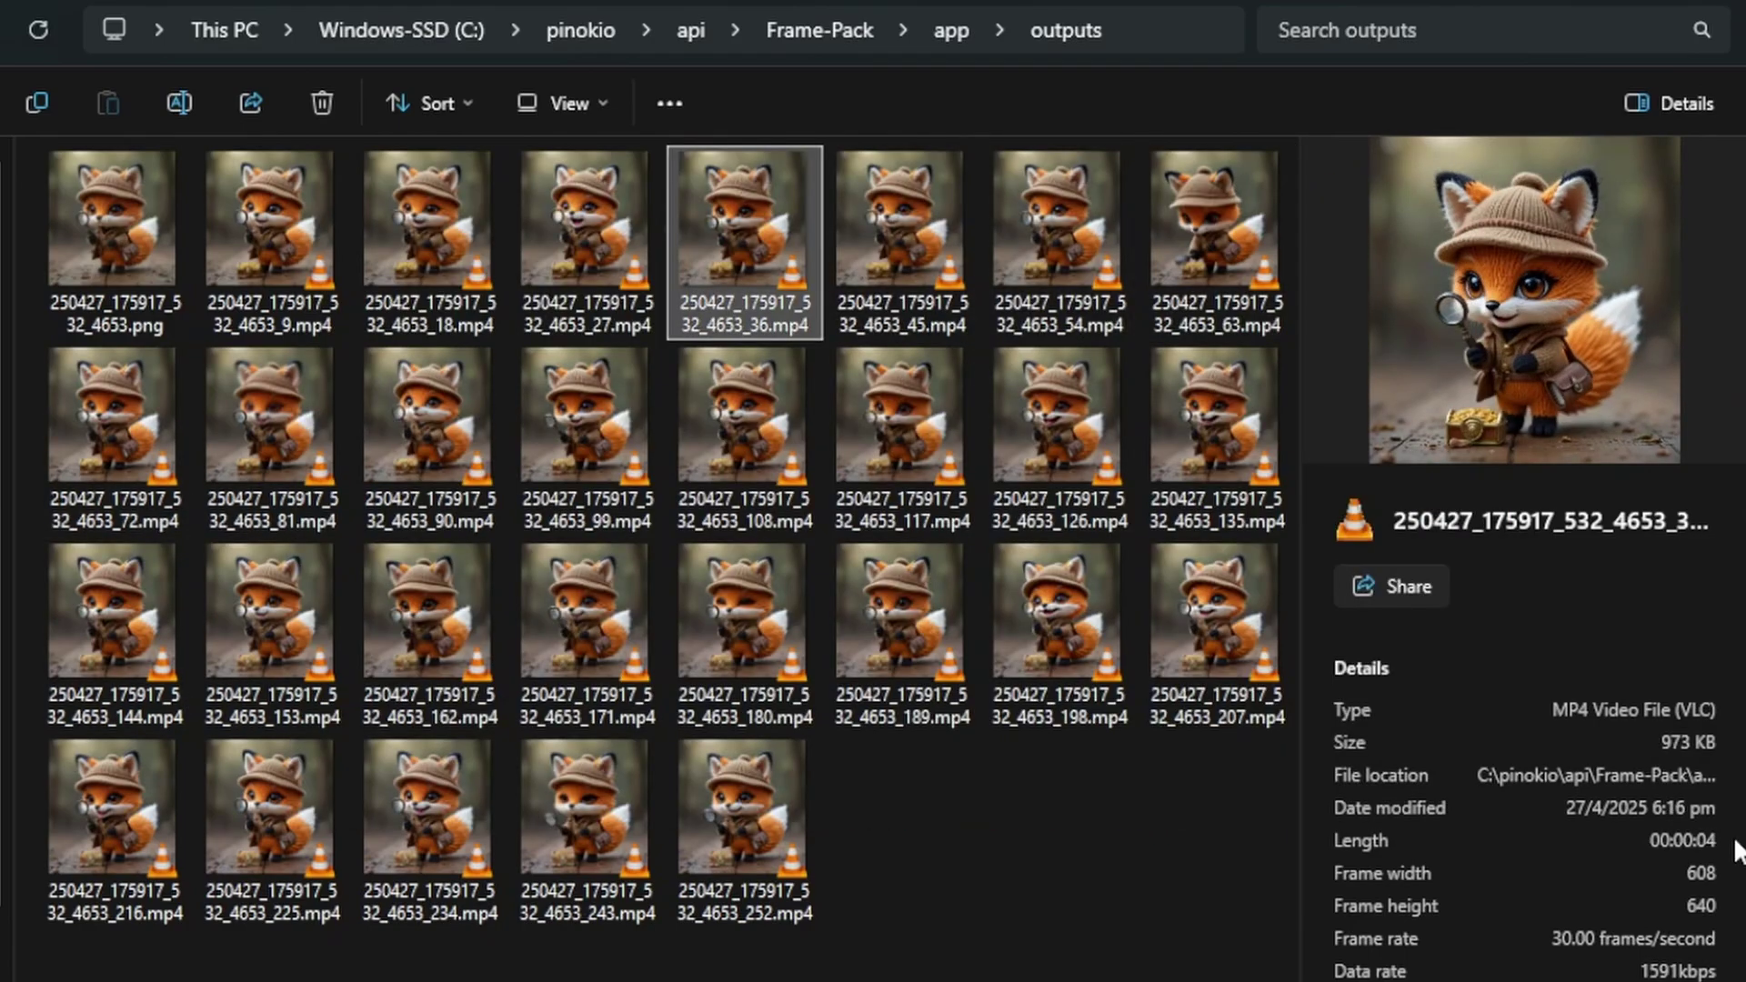
pyautogui.press('Left')
pyautogui.press('Left')
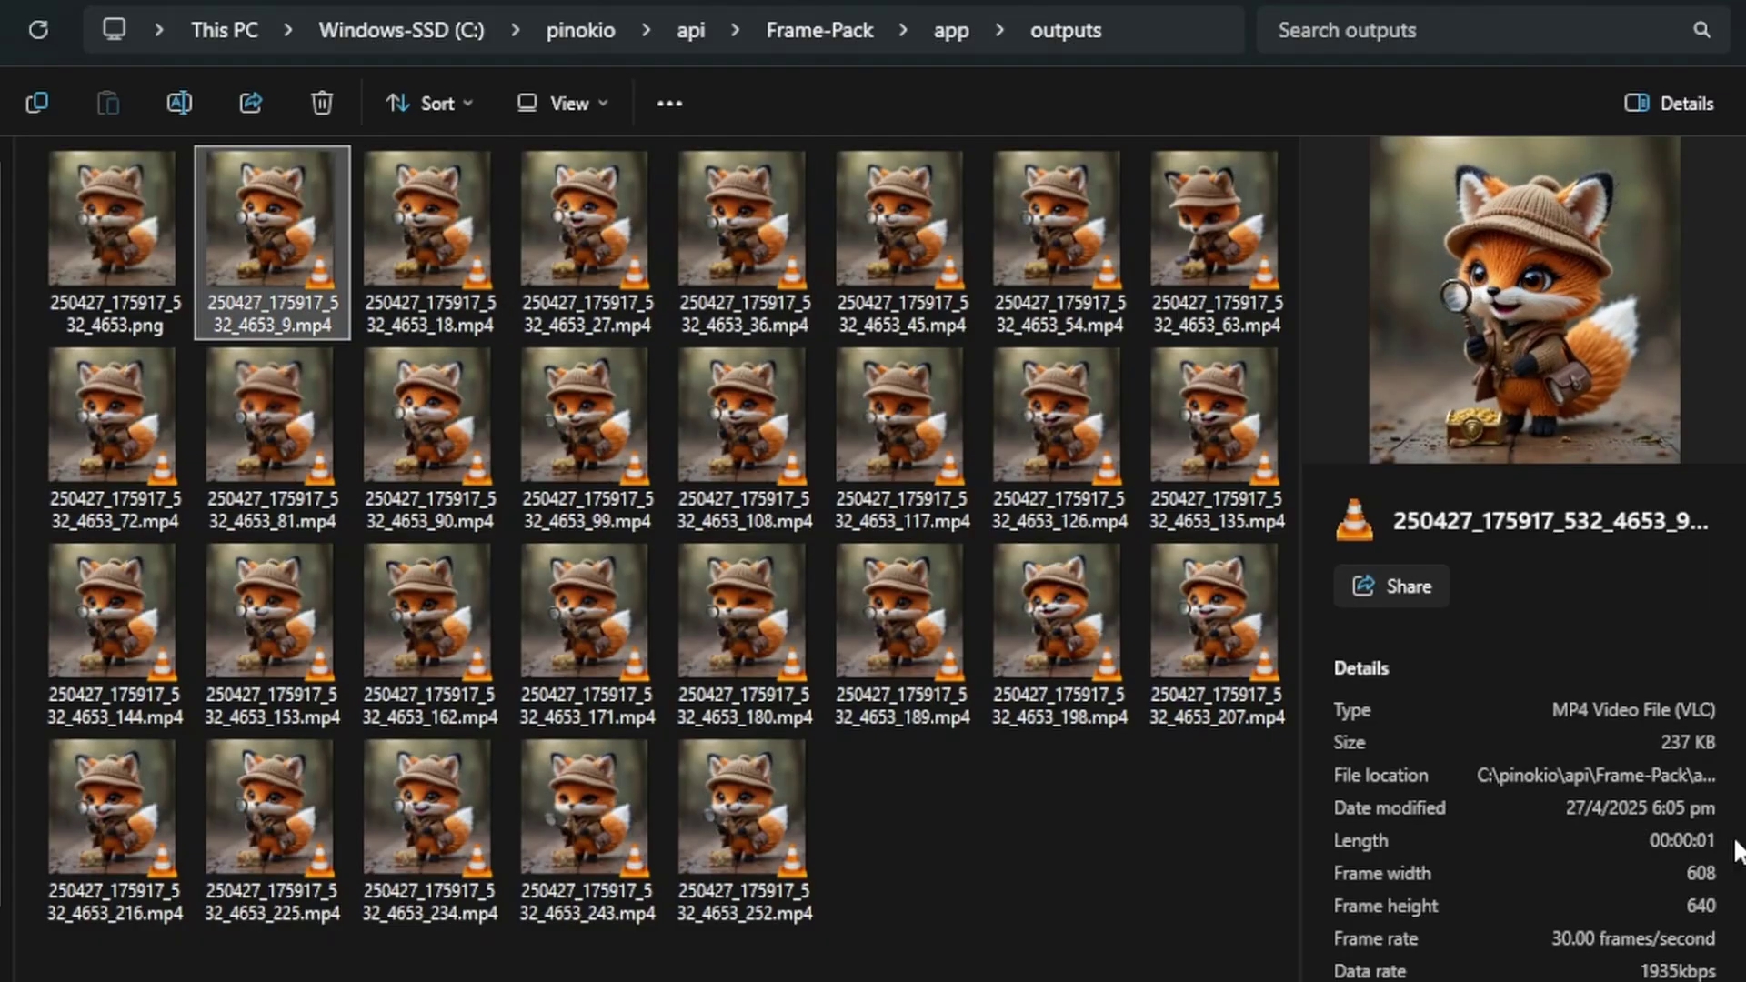
pyautogui.press('Left')
pyautogui.scroll(-10, 1660, 953)
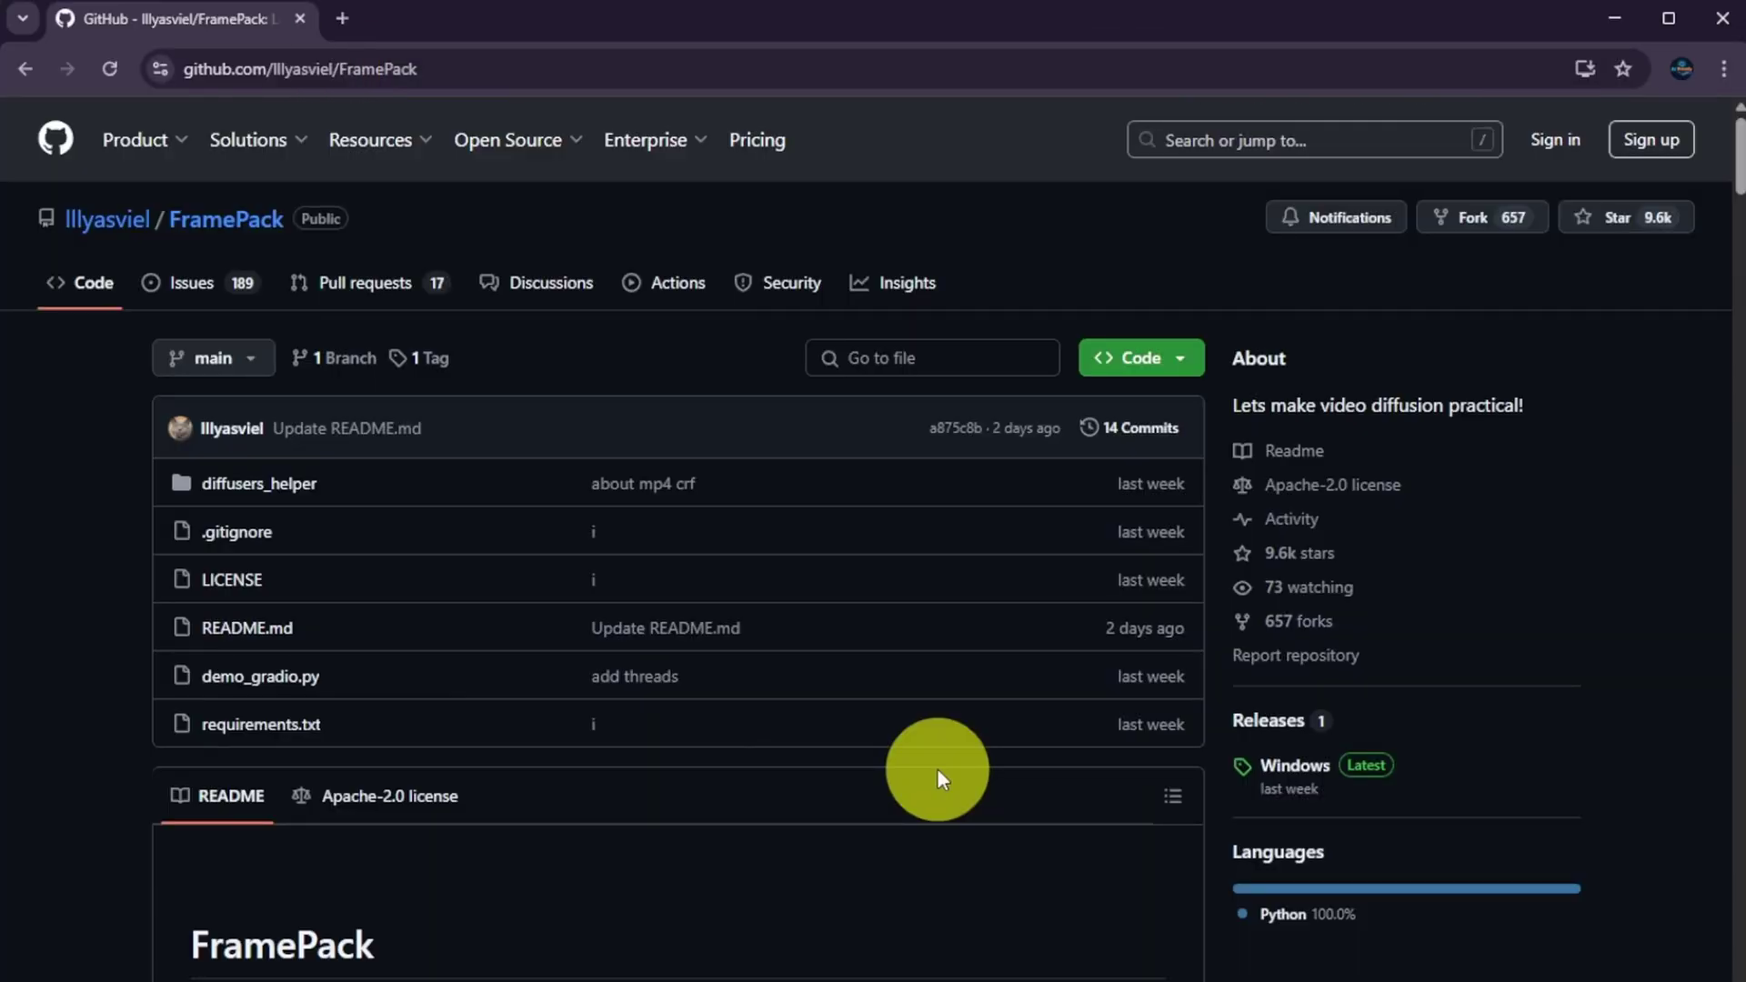
# Scroll the FramePack README past the example videos down to the Prompting Guideline's ChatGPT template.
pyautogui.scroll(-20, 937, 768)
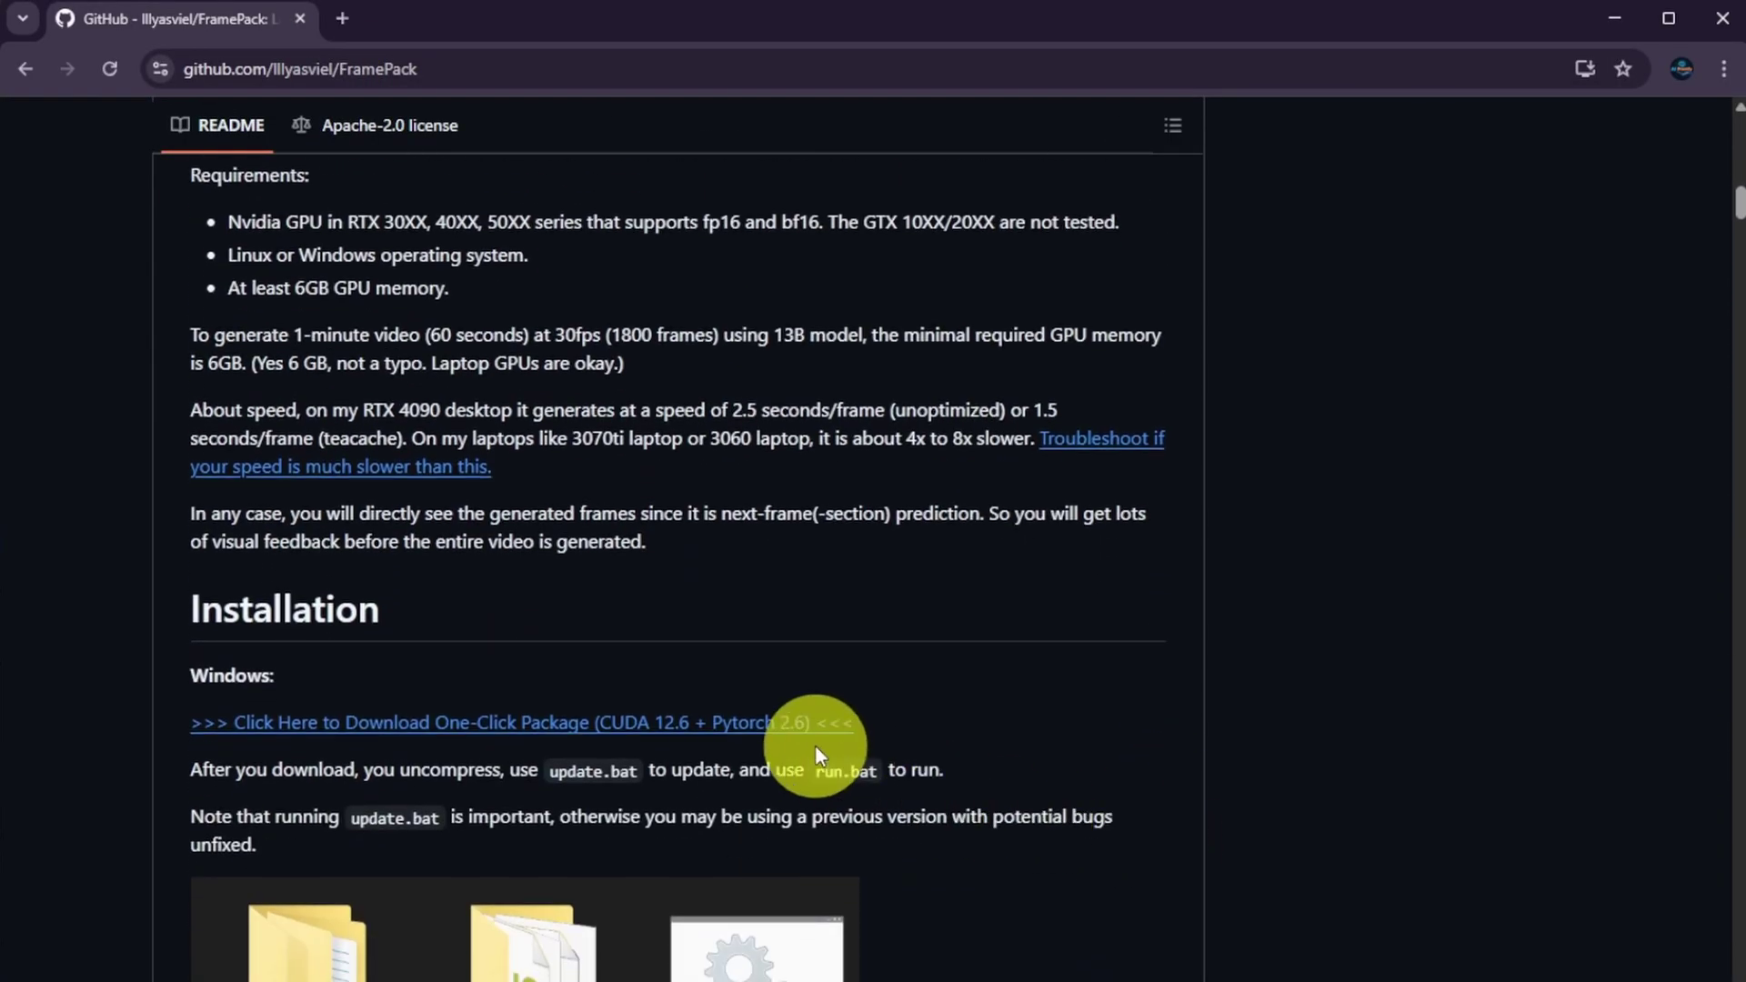
pyautogui.scroll(-4, 814, 747)
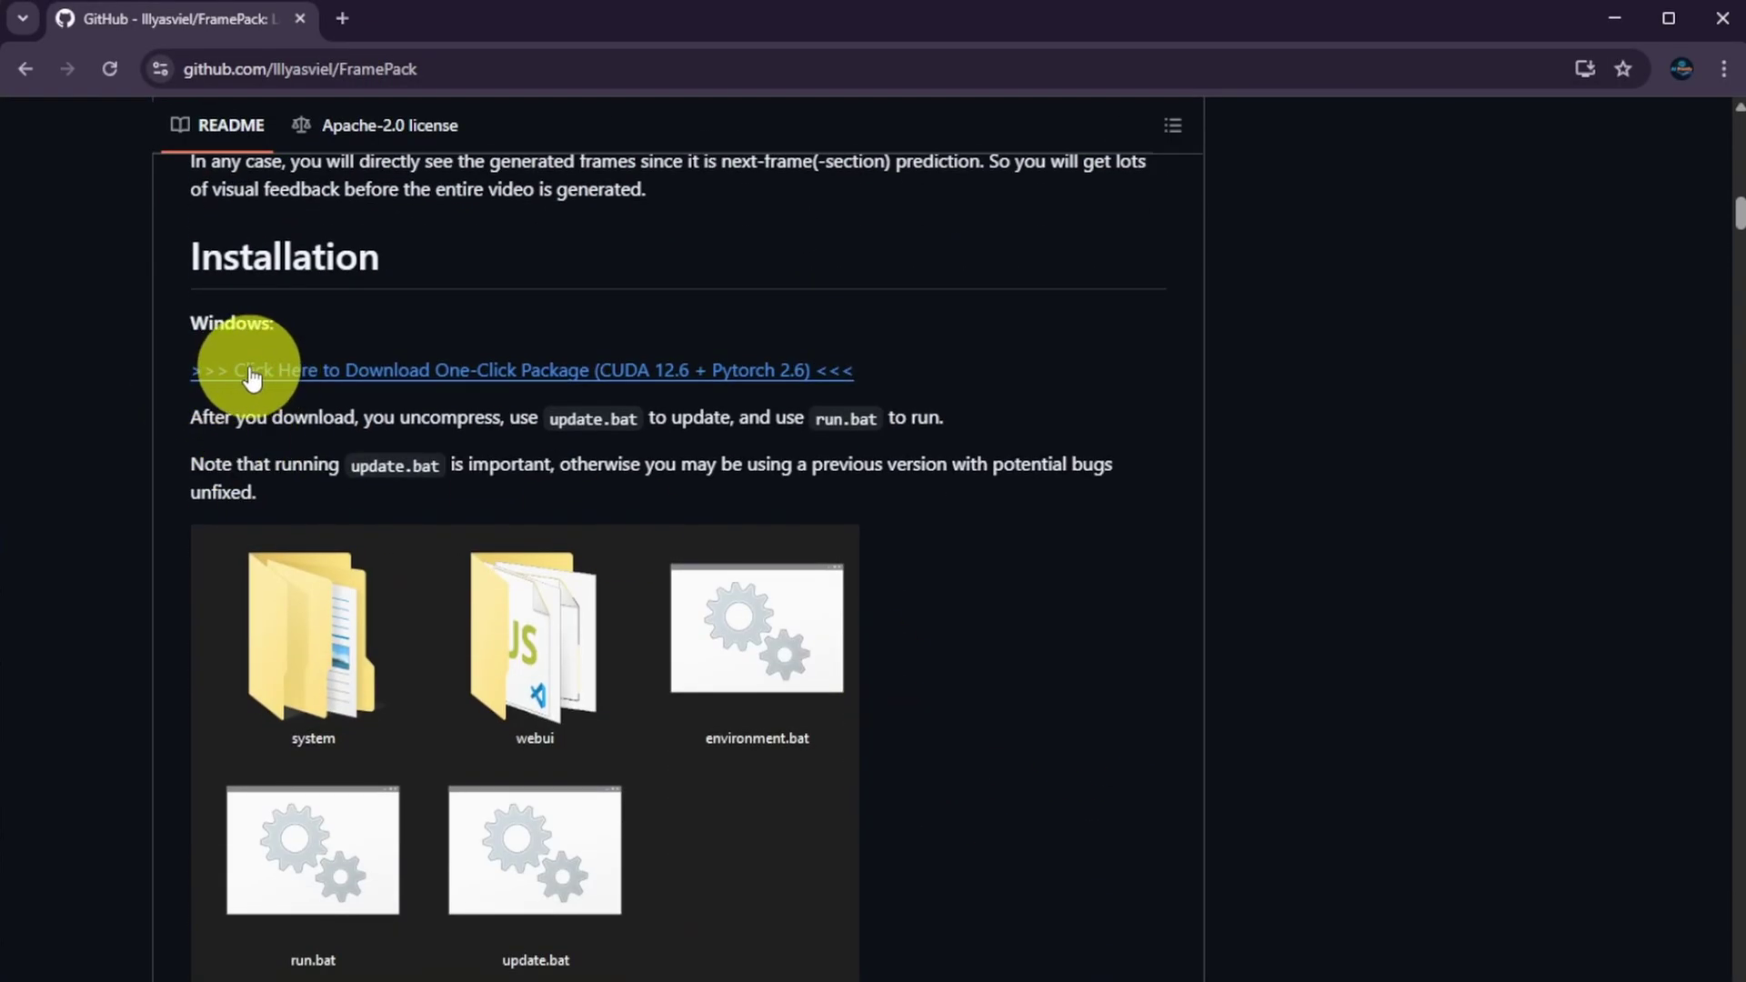
pyautogui.scroll(-1, 218, 364)
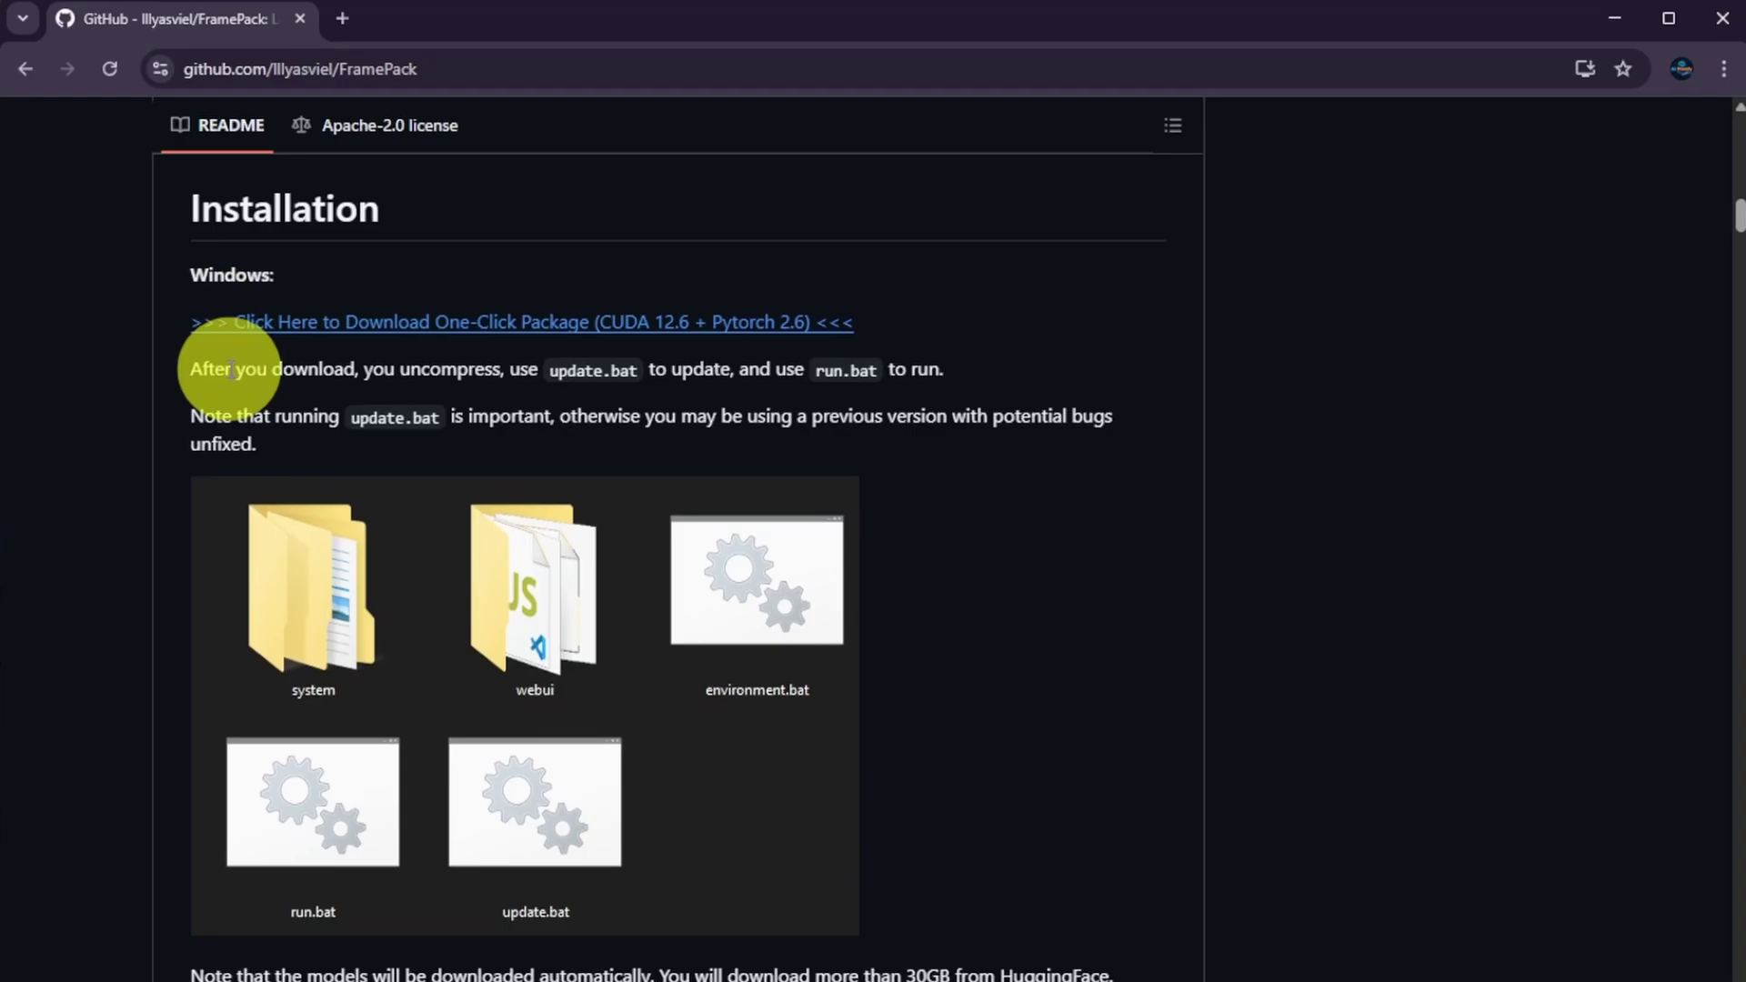
pyautogui.scroll(-3, 232, 369)
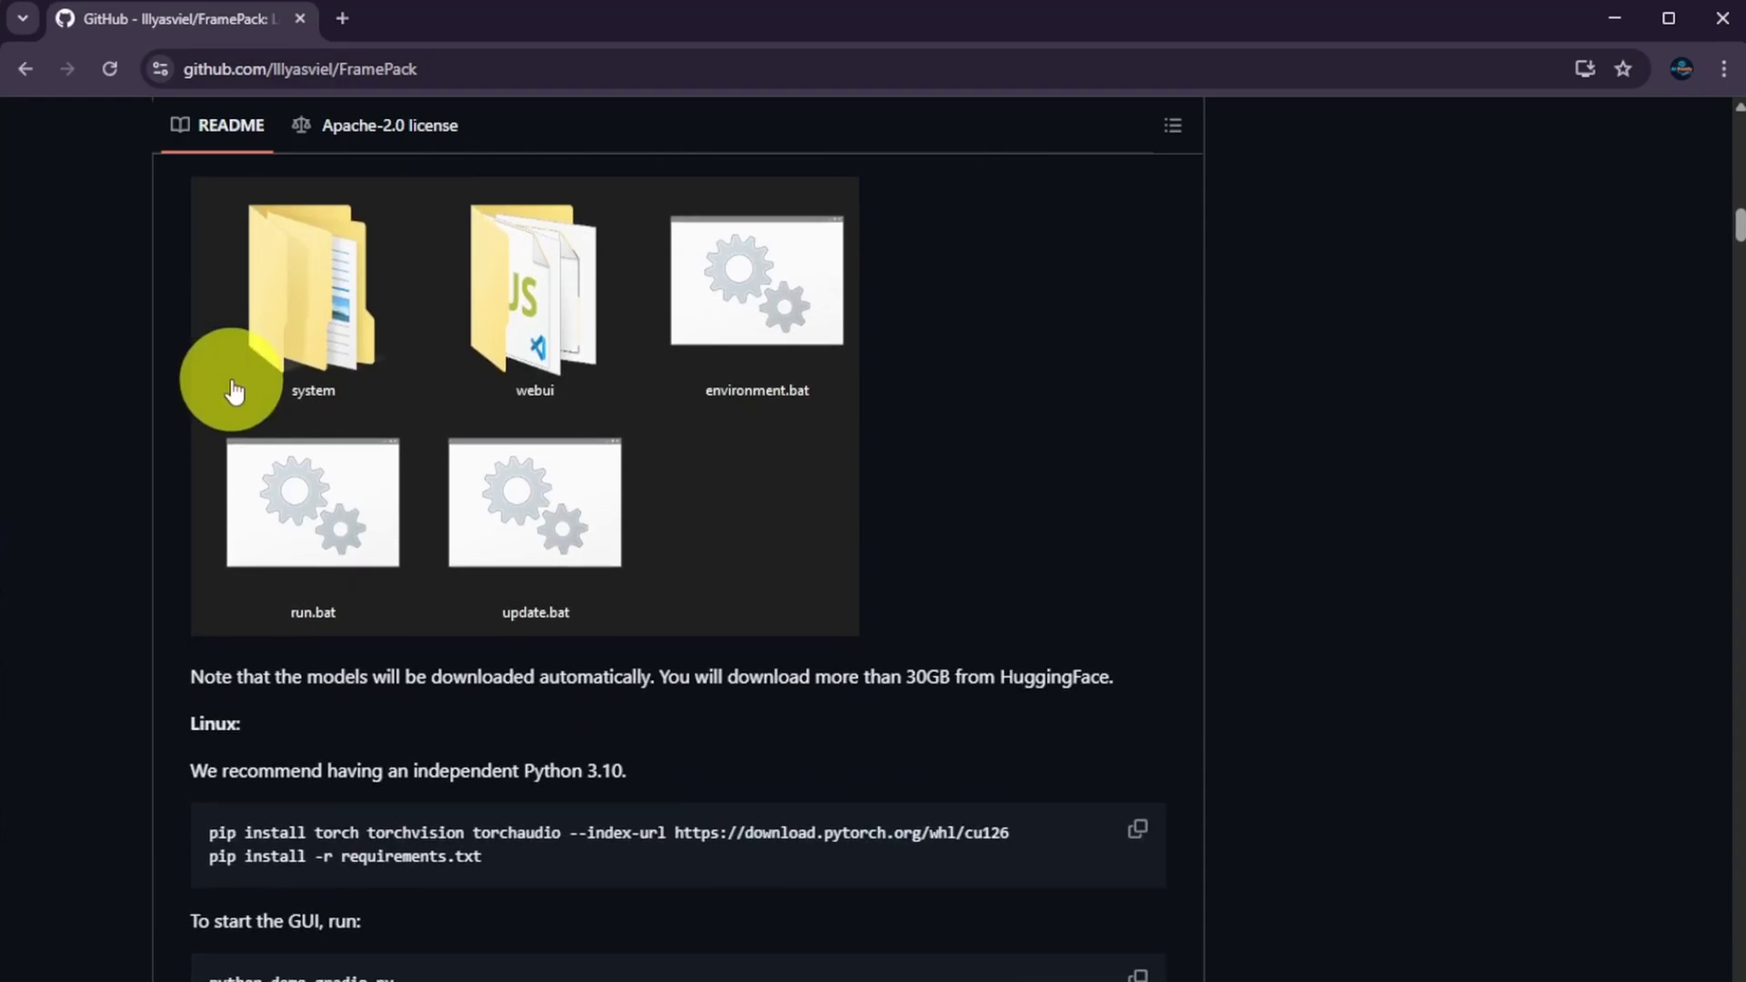
pyautogui.scroll(-4, 233, 391)
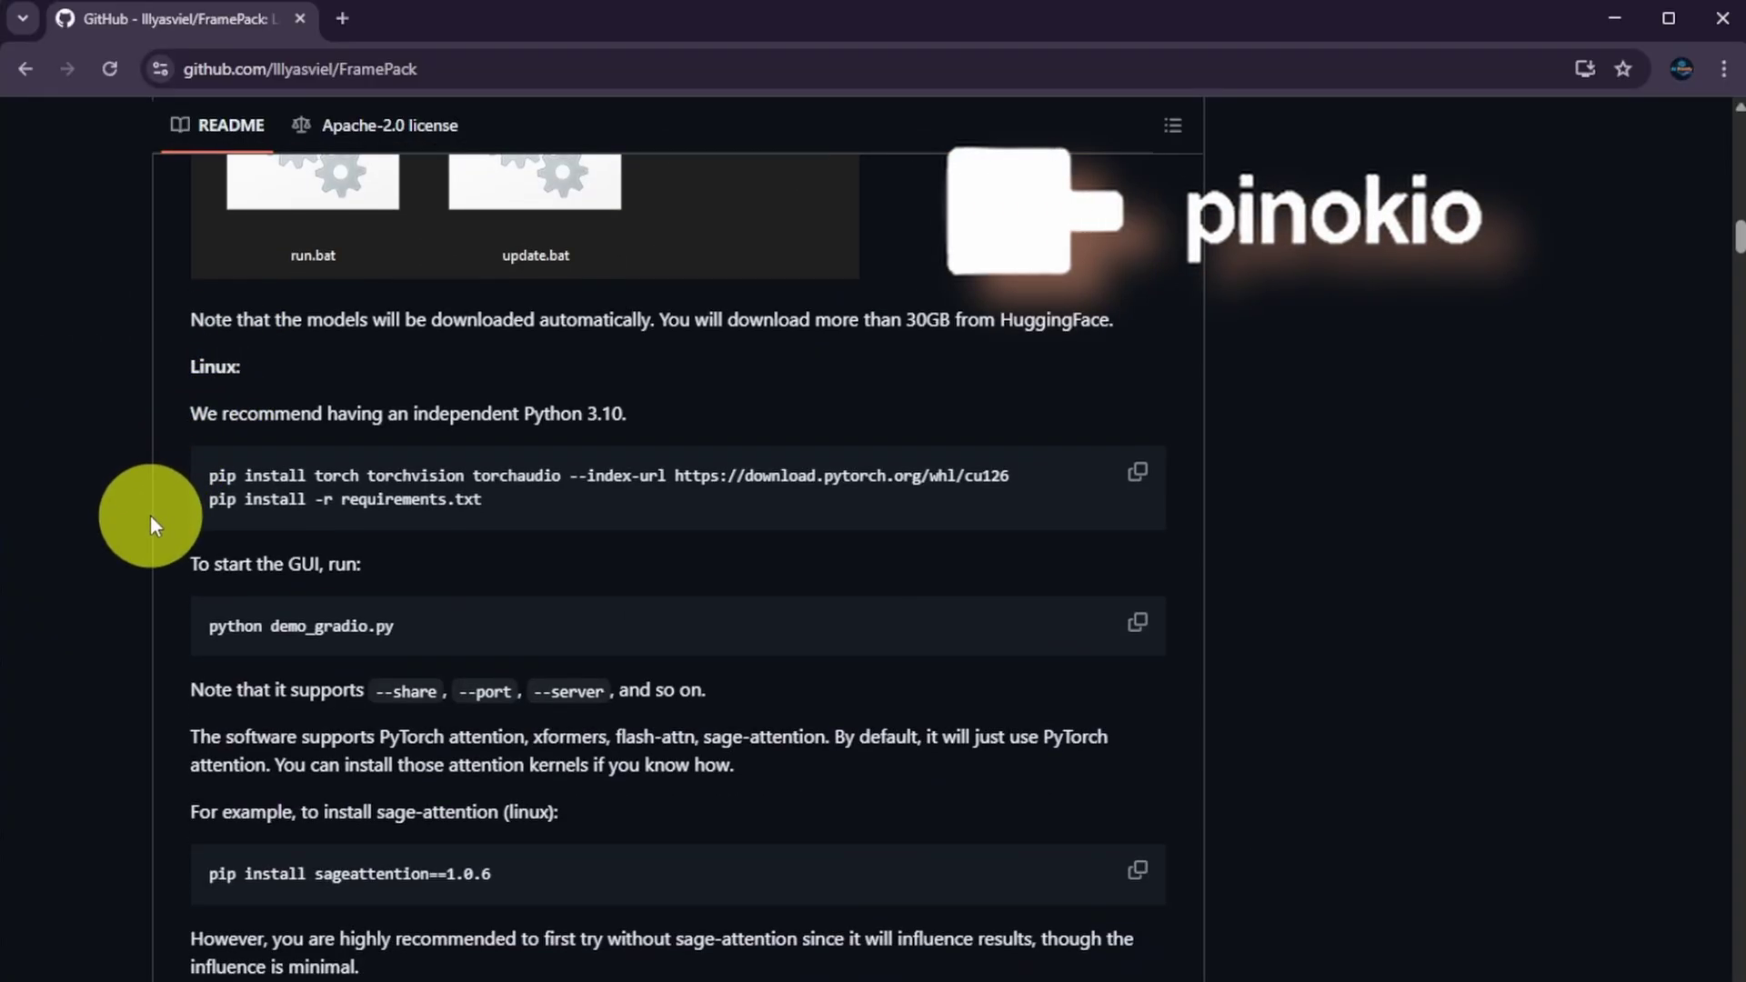
pyautogui.scroll(-8, 176, 565)
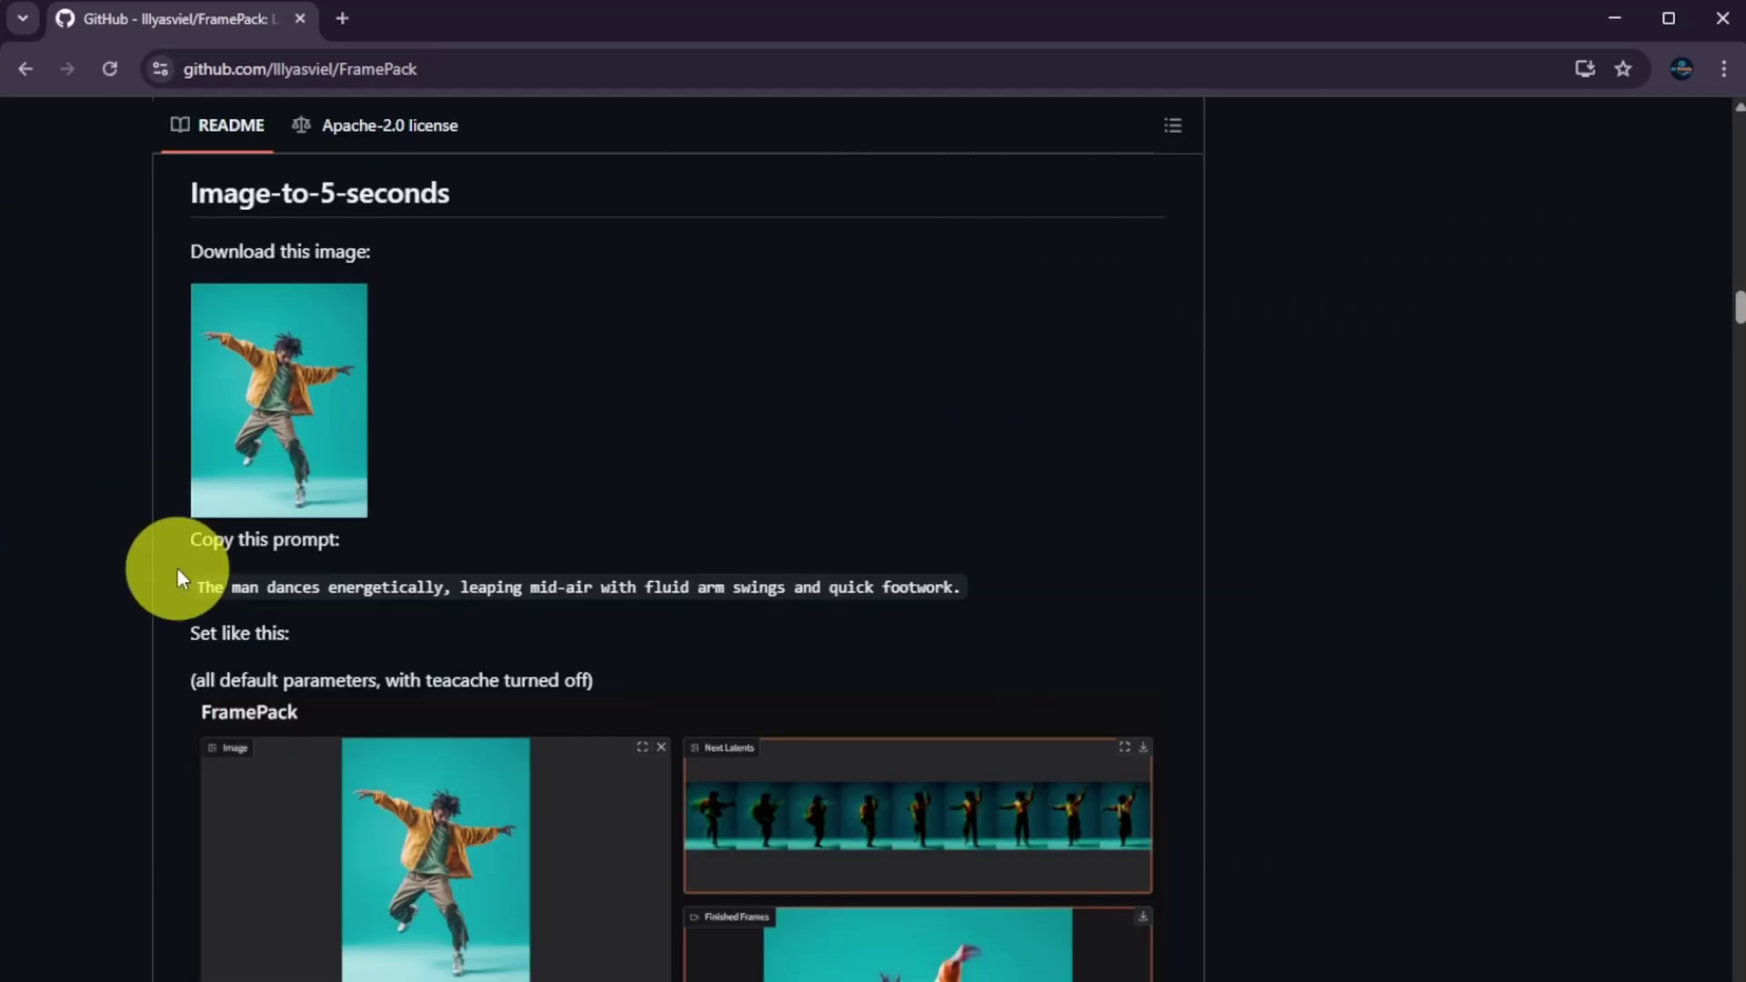
pyautogui.scroll(-3, 178, 566)
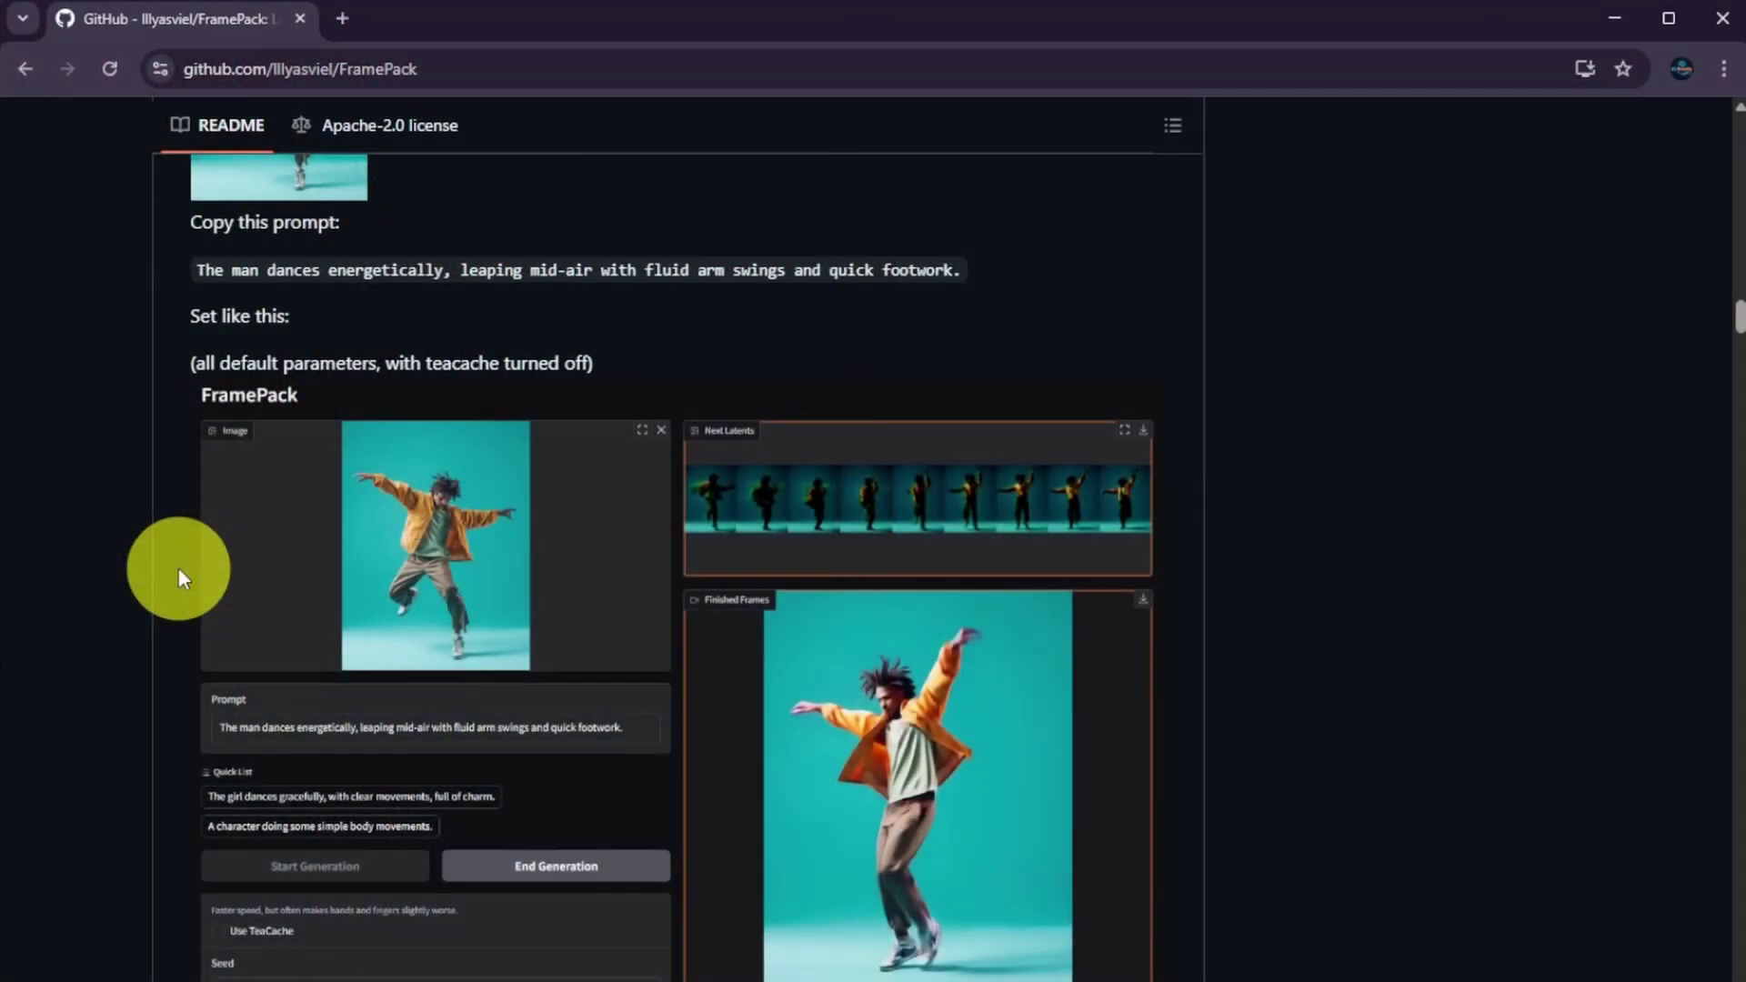
pyautogui.scroll(-5, 178, 568)
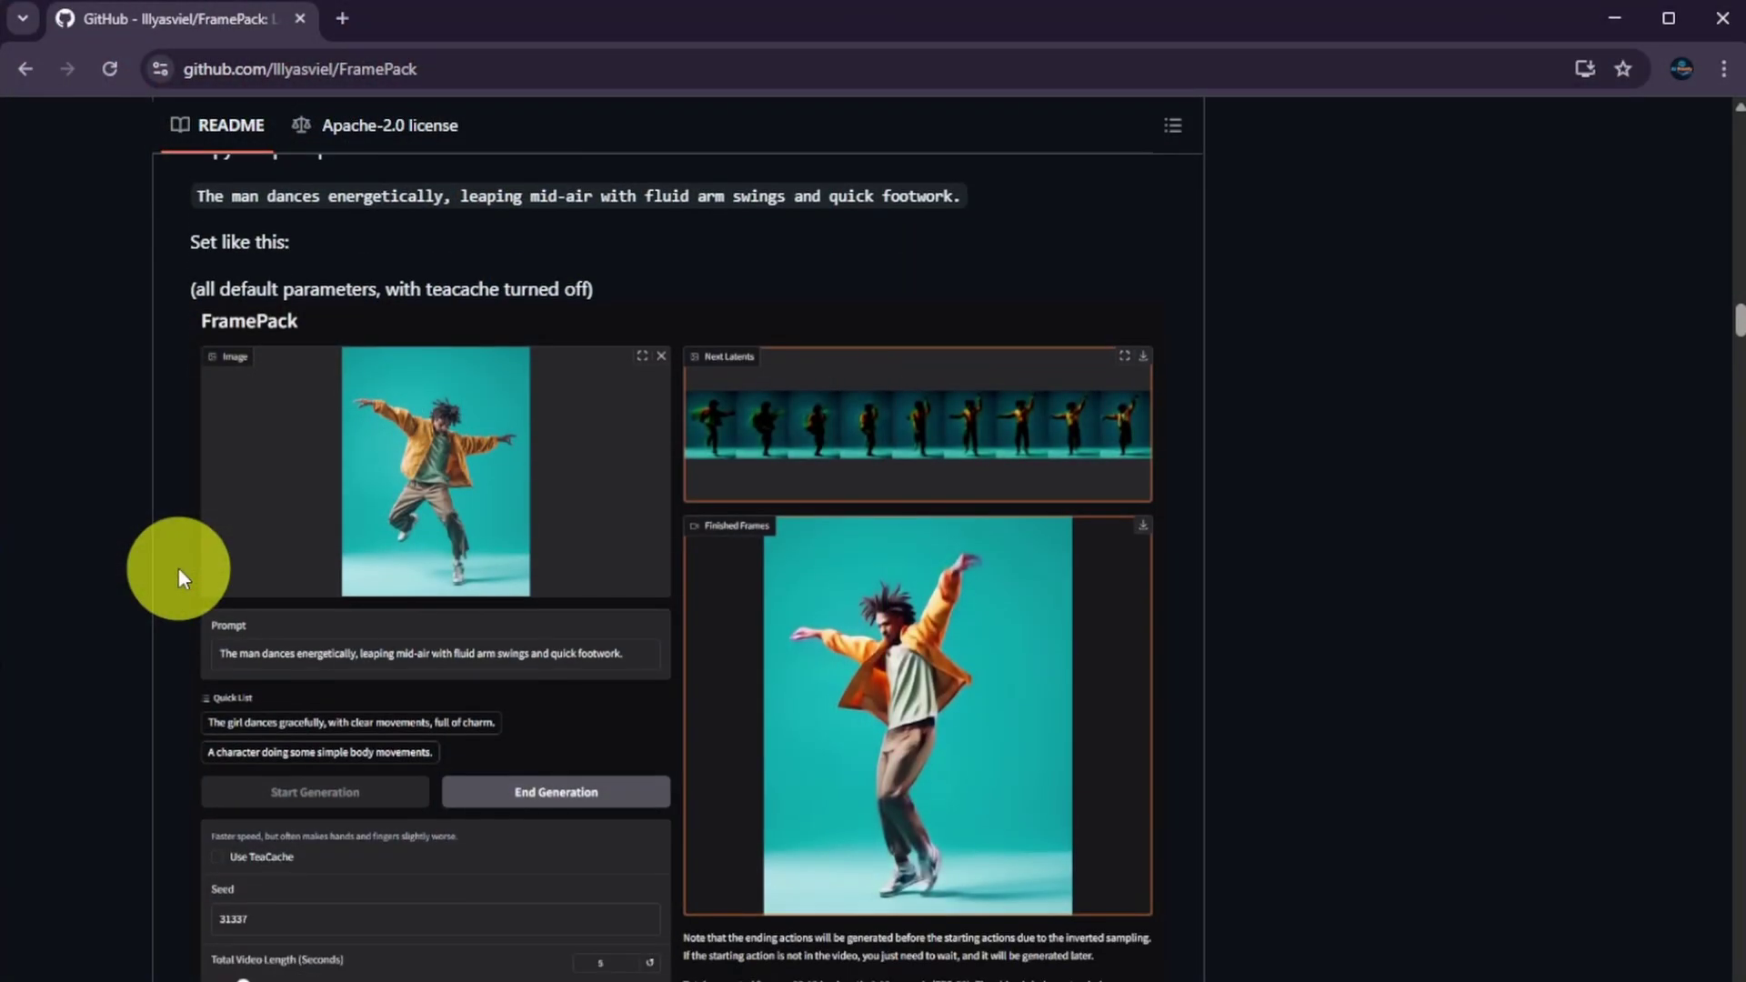
pyautogui.scroll(-16, 178, 569)
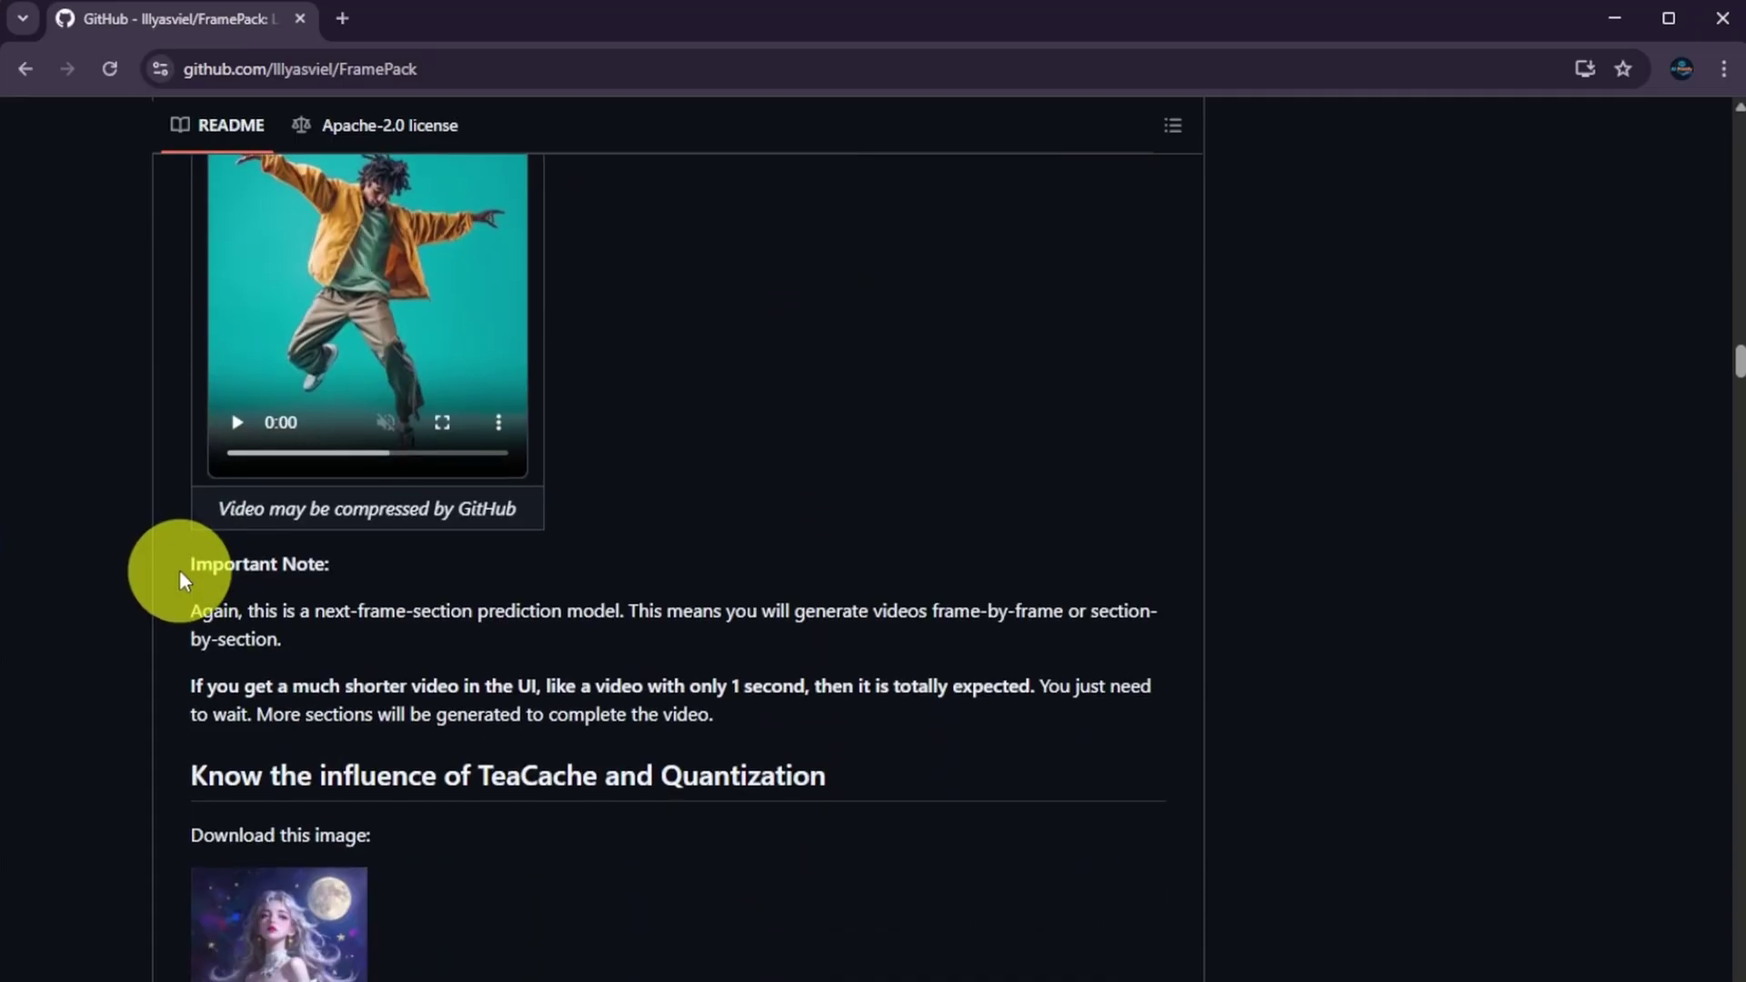
pyautogui.scroll(-10, 178, 571)
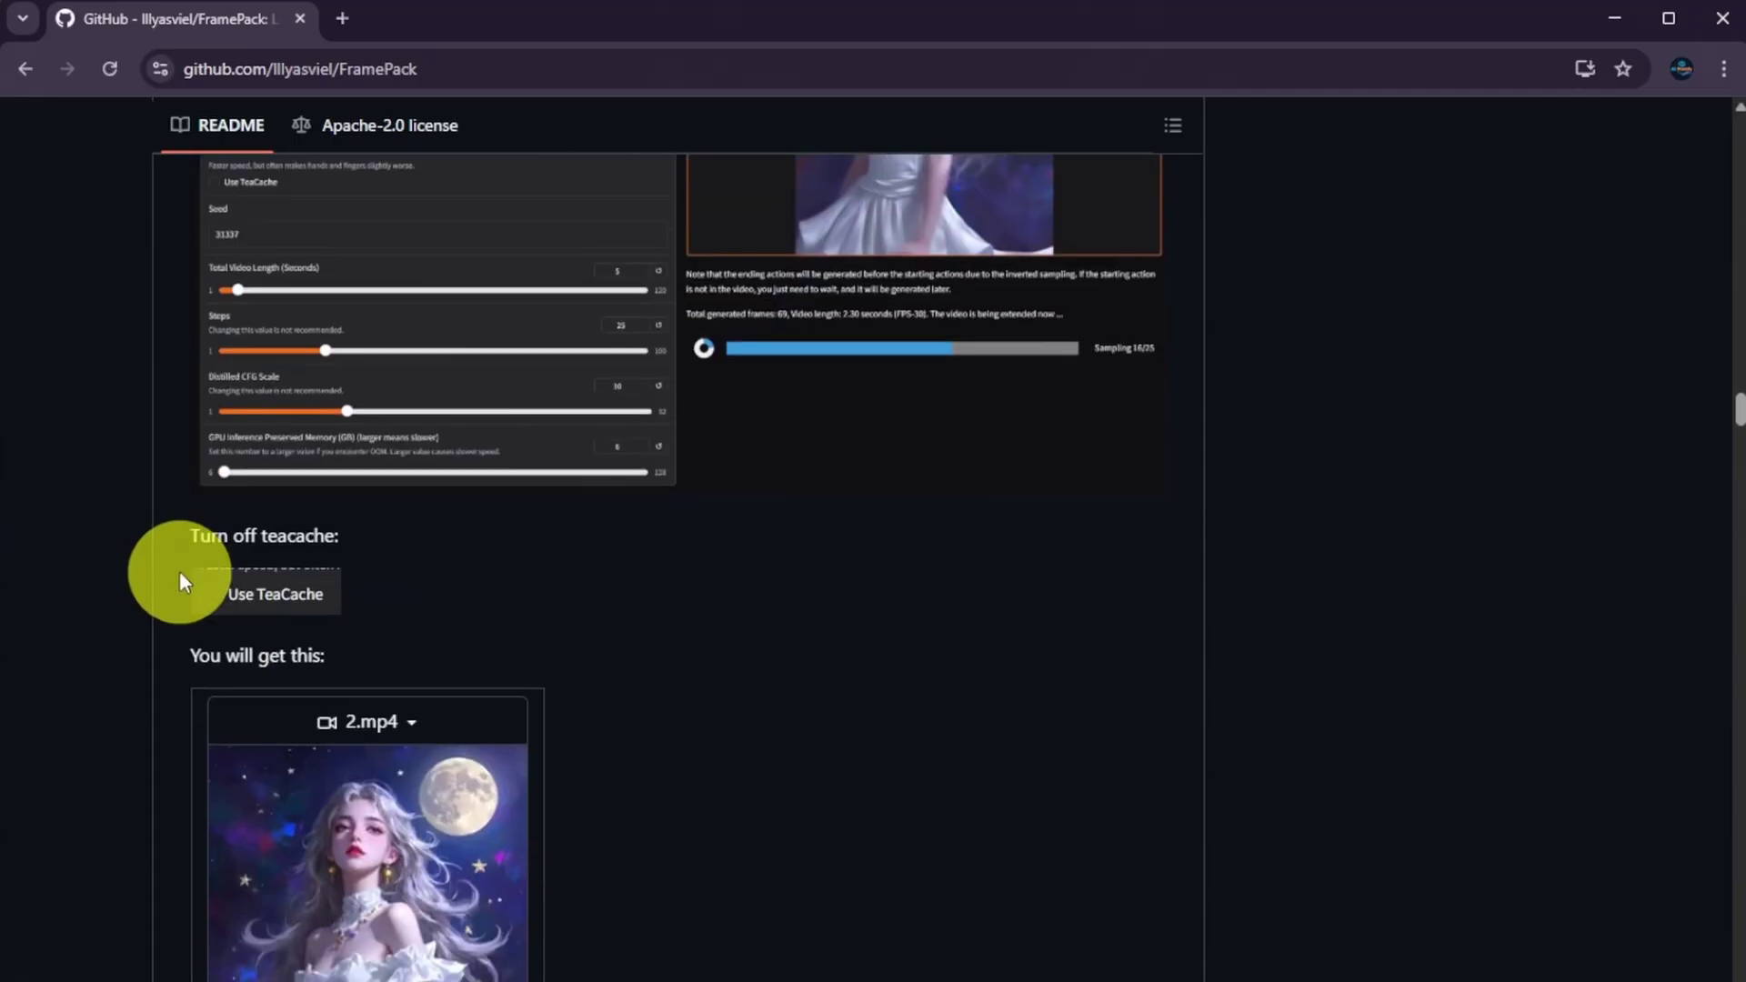
pyautogui.scroll(-2, 179, 571)
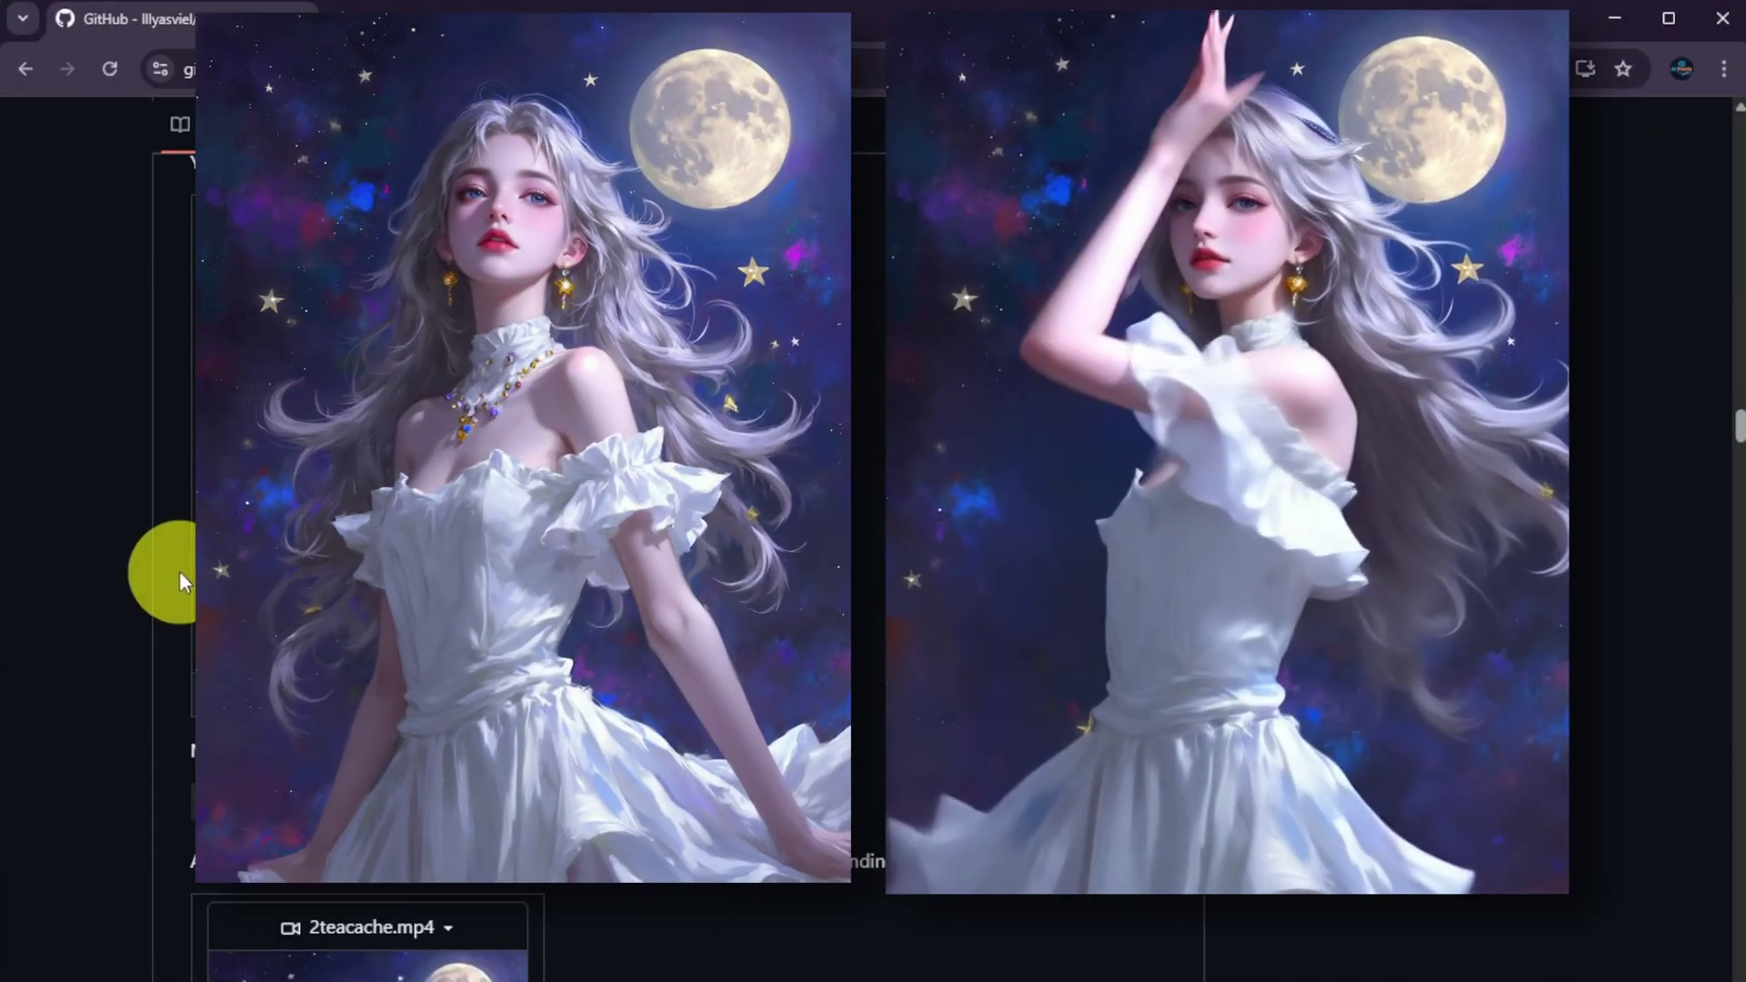
pyautogui.scroll(-3, 178, 571)
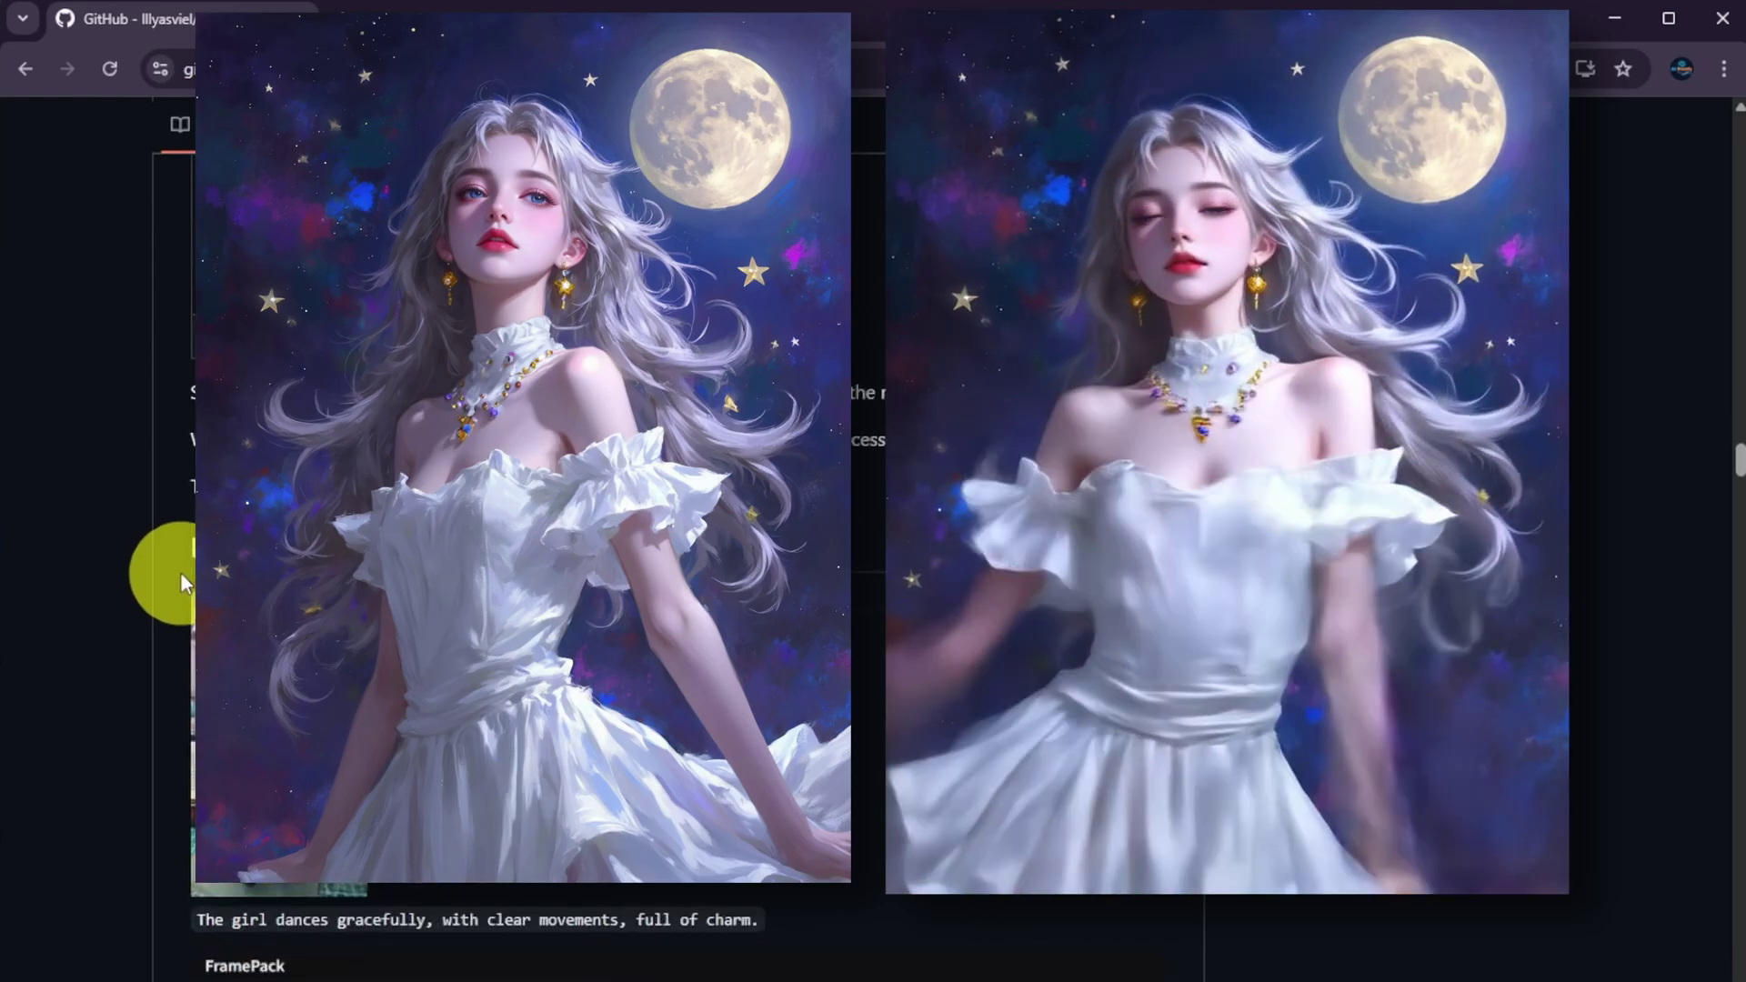
pyautogui.scroll(-5, 180, 571)
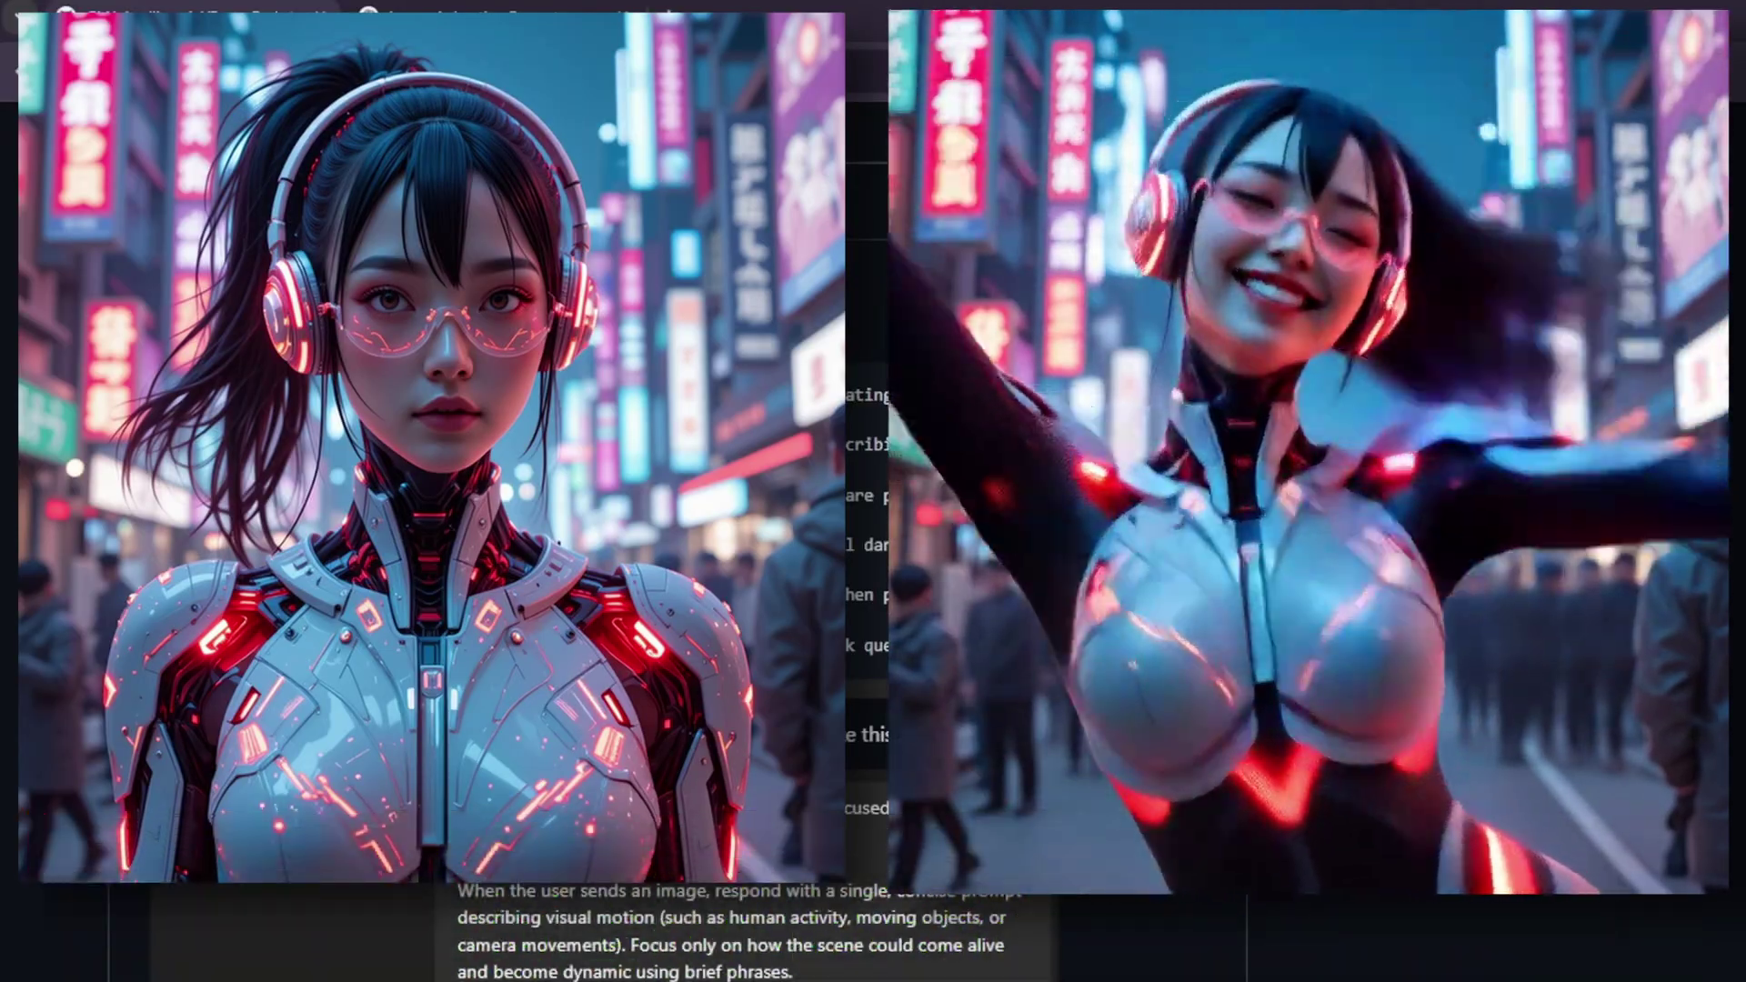
# Scroll to the ChatGPT example and switch to the Image Animation Prompts chat tab.
pyautogui.scroll(-10, 677, 545)
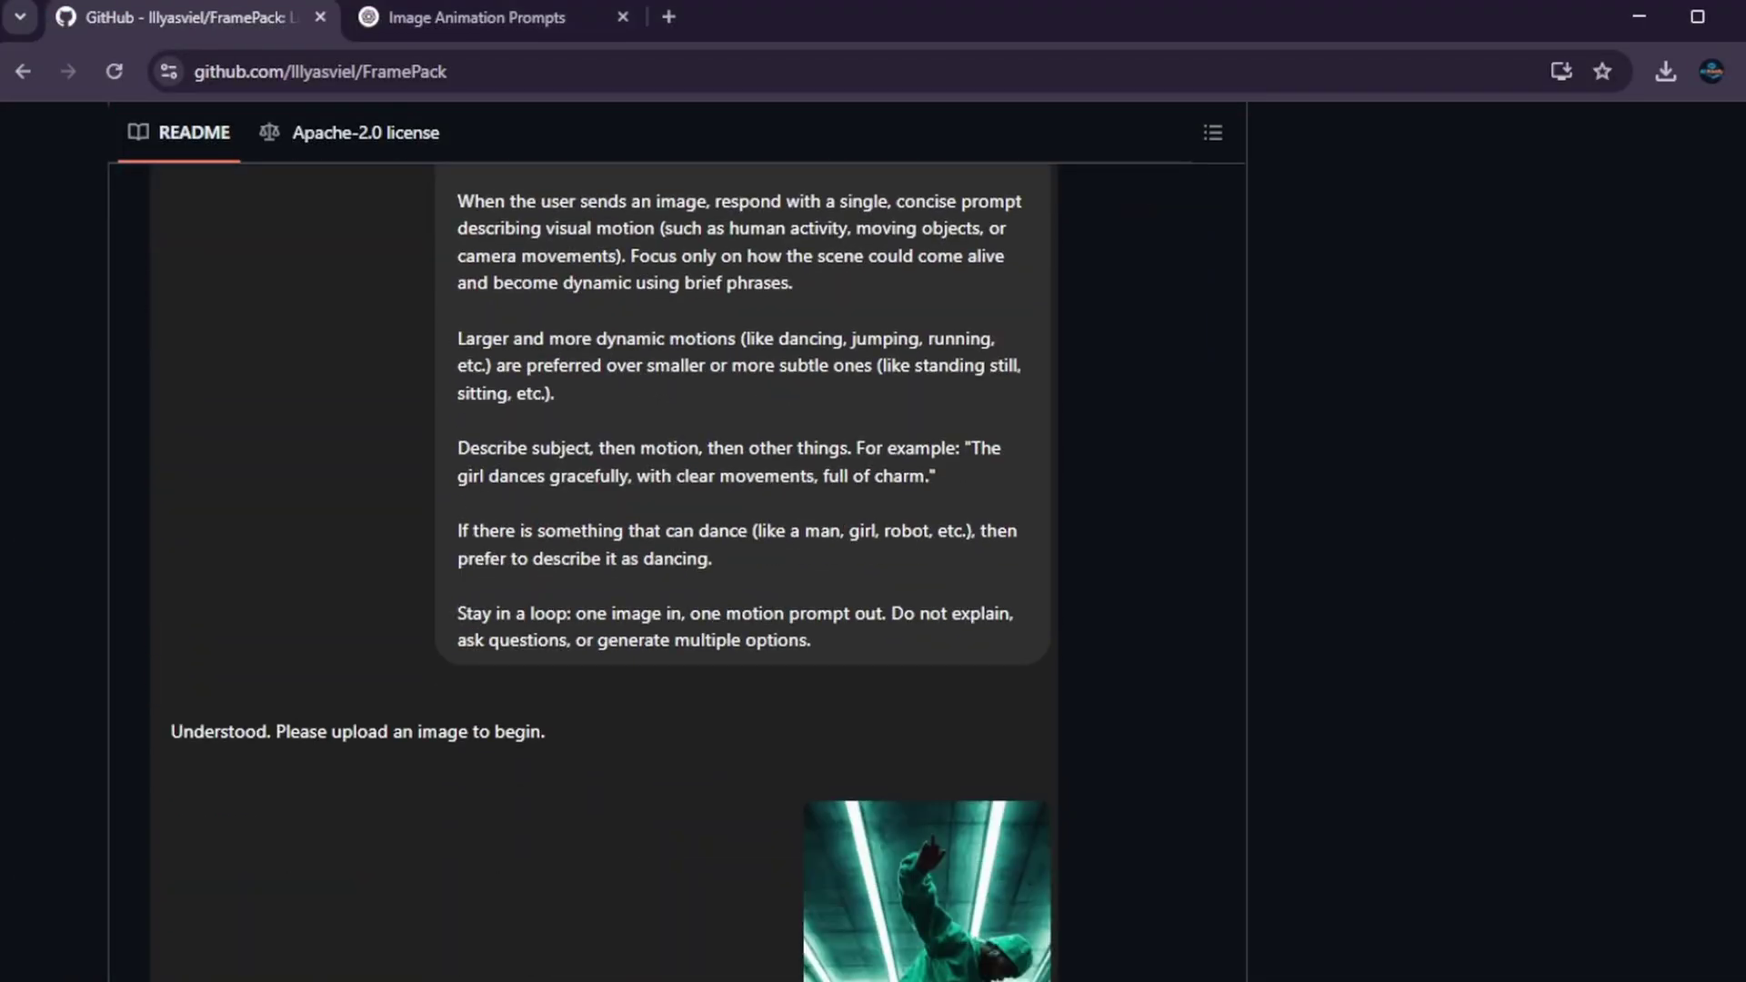
pyautogui.hotkey('ctrl', 'Tab')
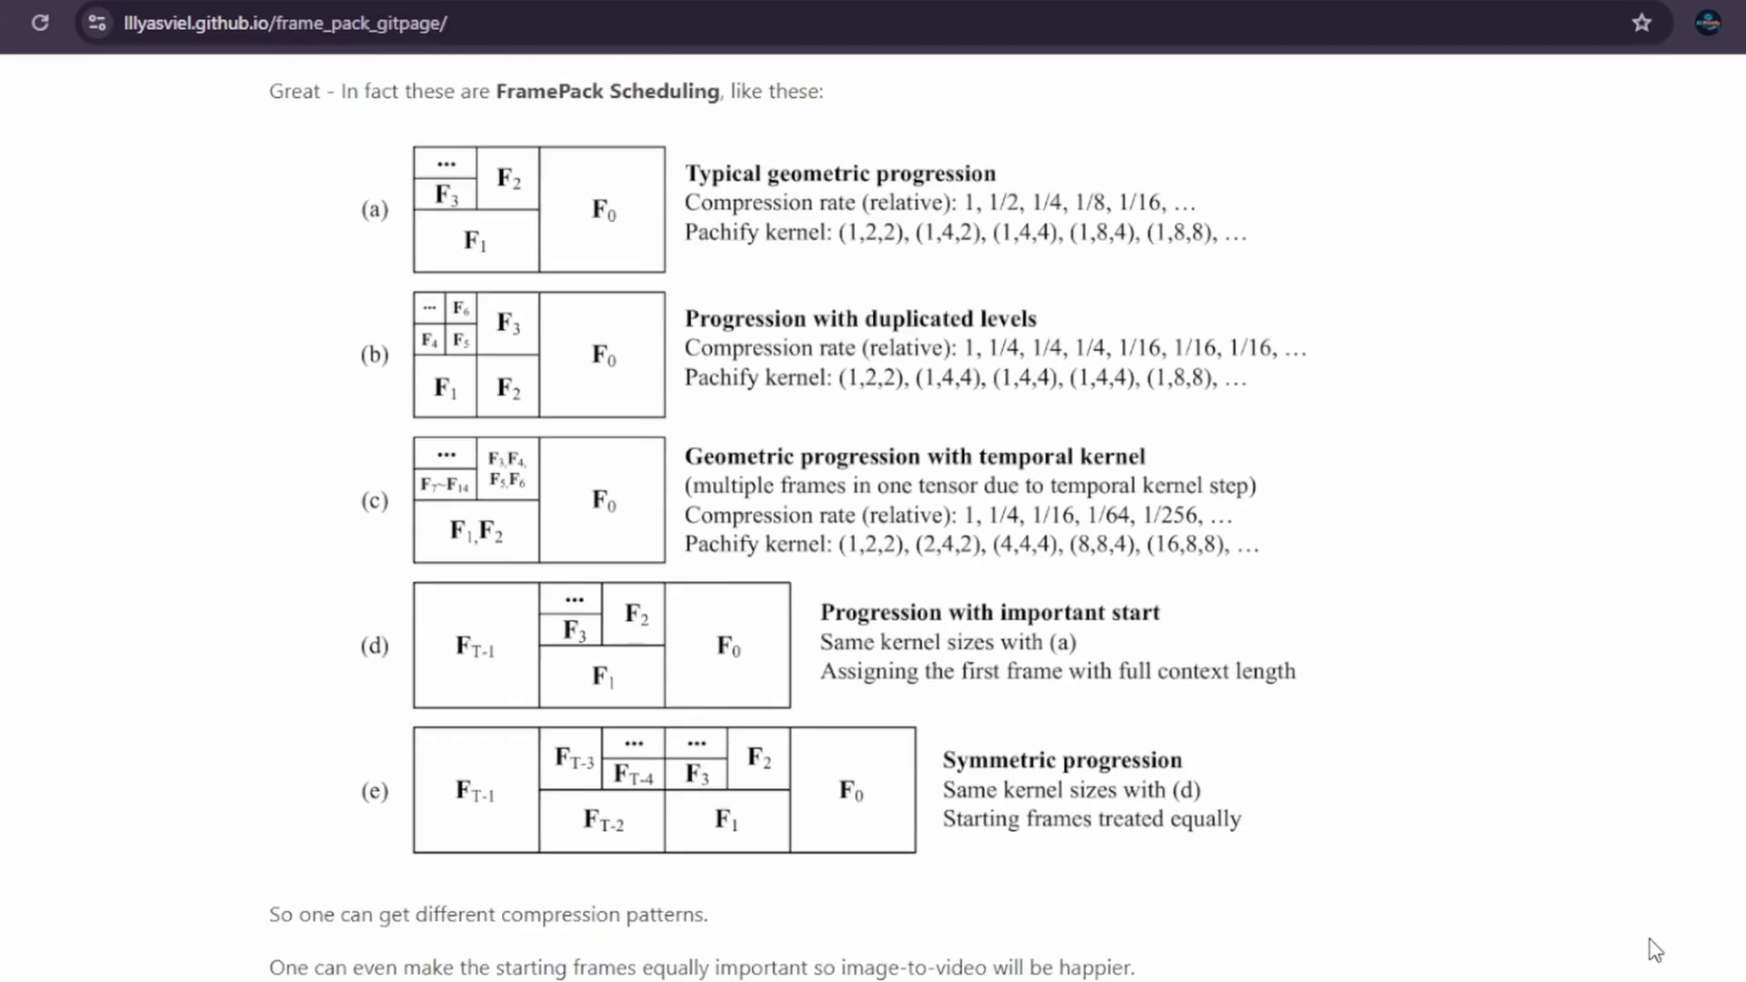
# Scroll the github.io project page through the compression-pattern diagrams and dance video grid.
pyautogui.scroll(-1, 1655, 949)
pyautogui.scroll(-3, 1655, 949)
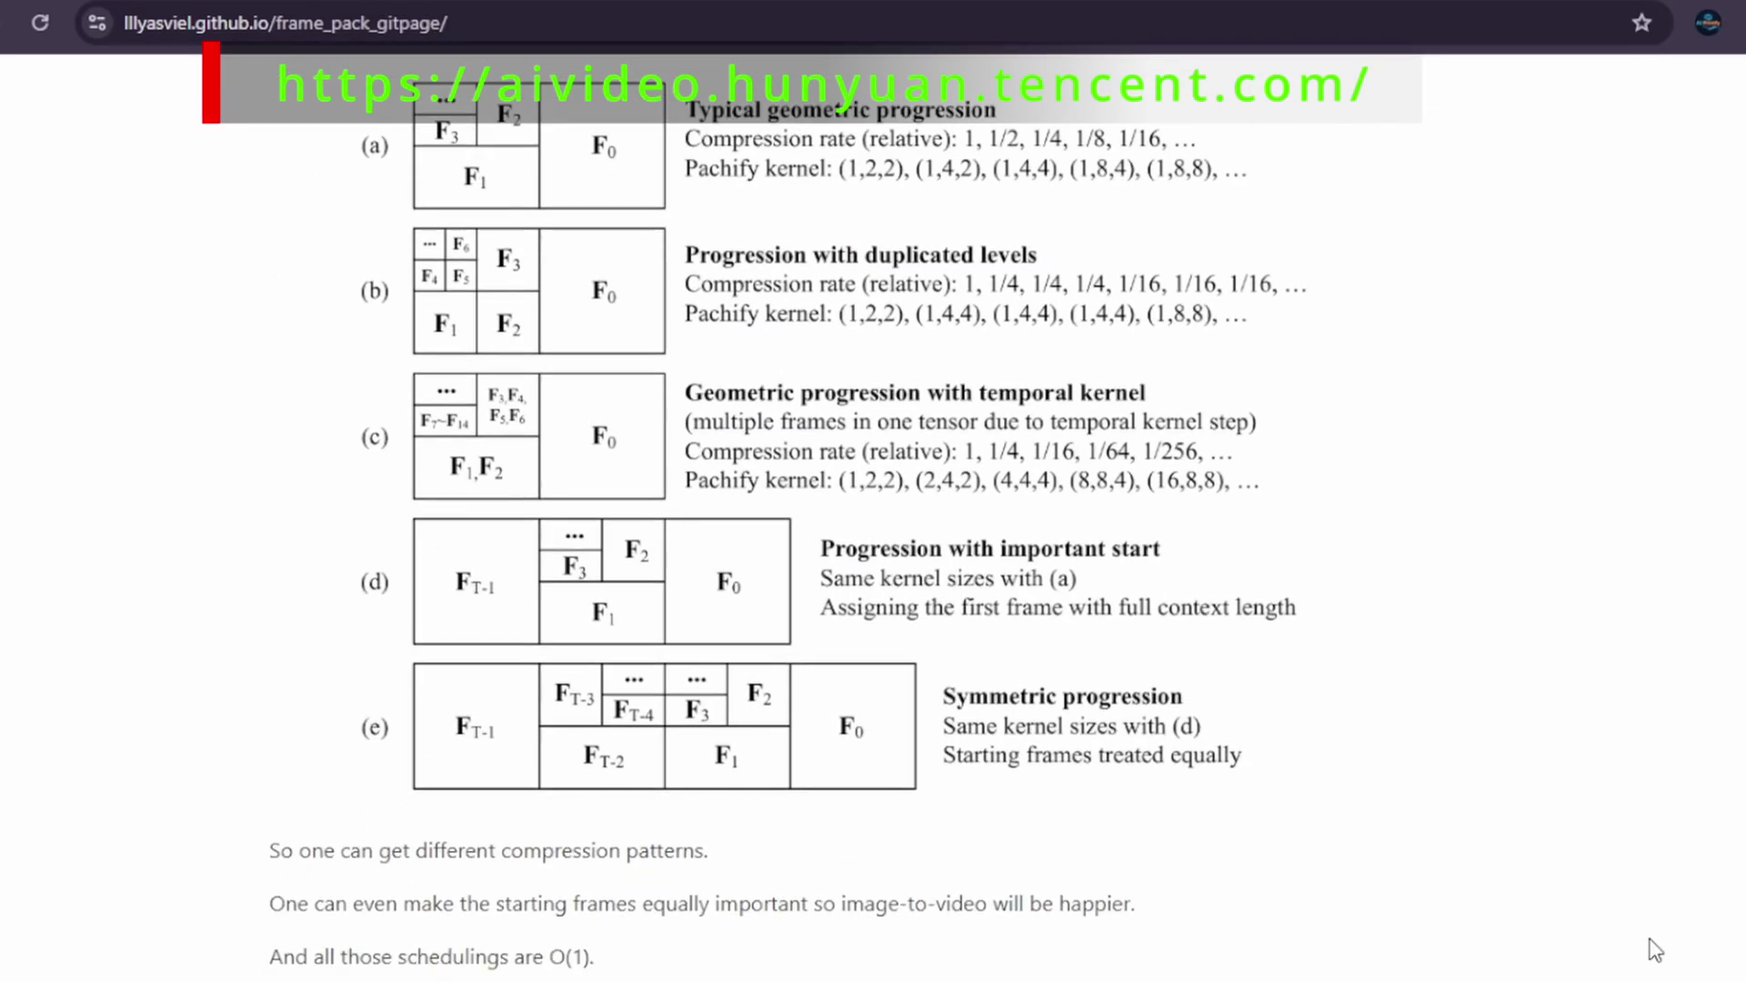
pyautogui.scroll(-20, 1655, 949)
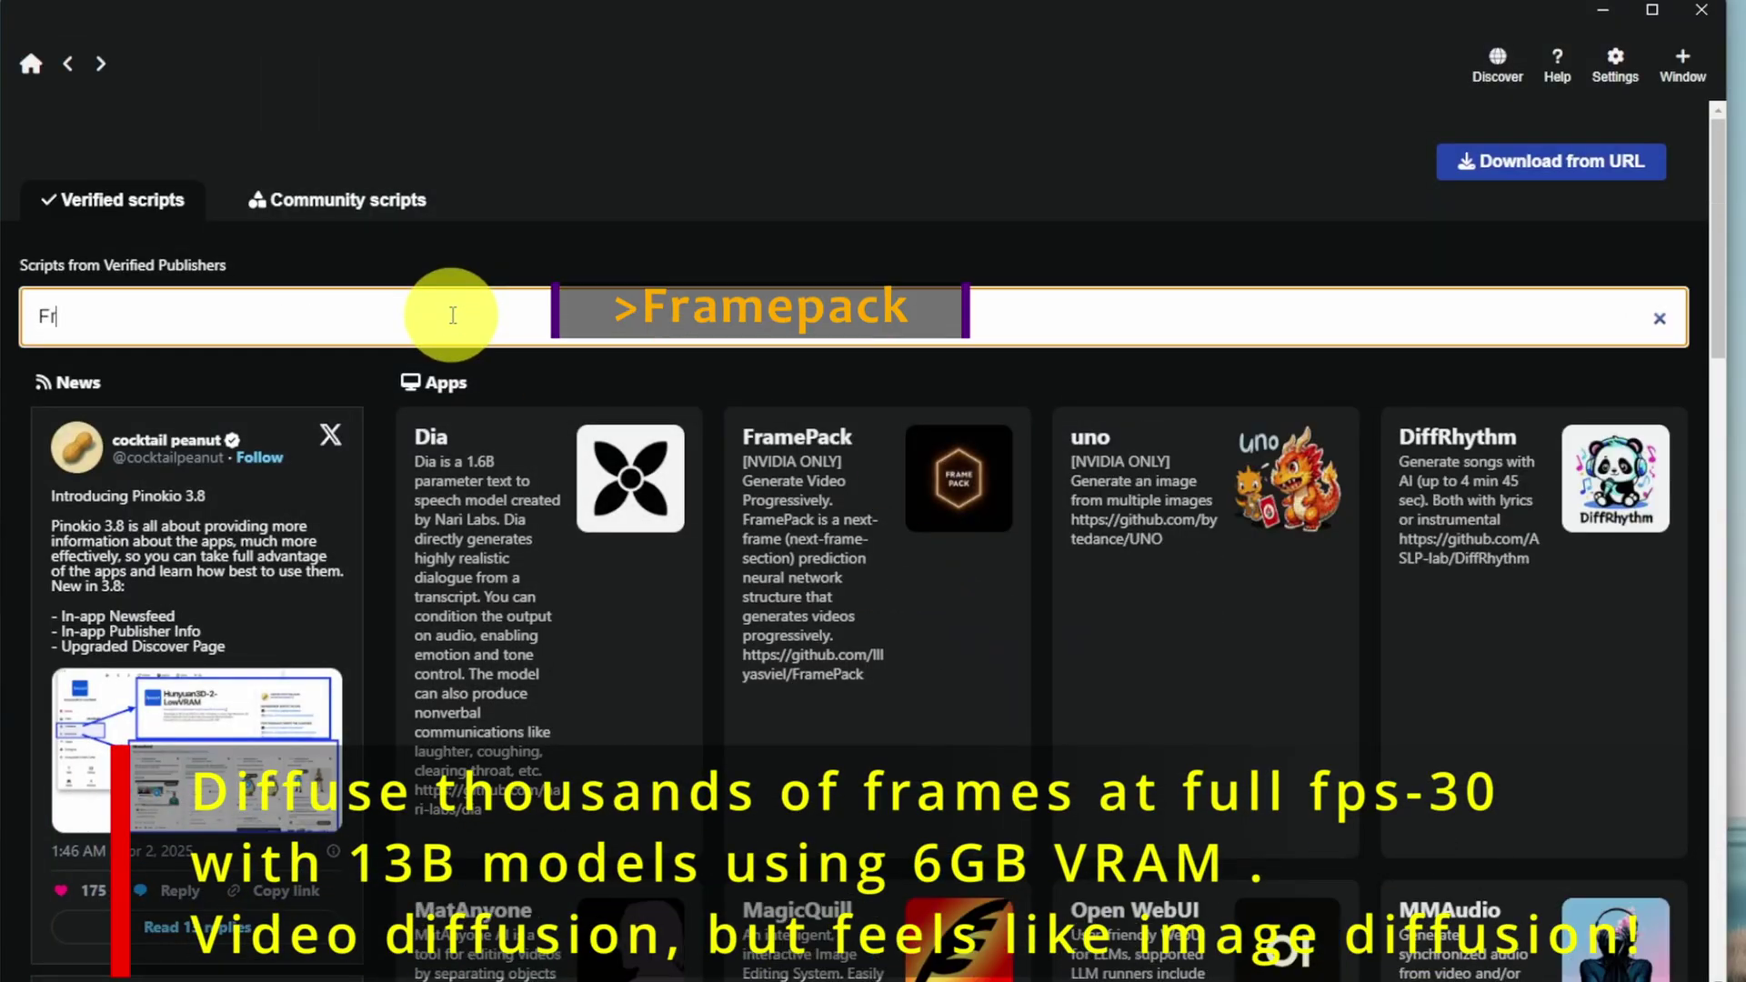
# Open the FramePack app from Pinokio Discover, download it and confirm the save to install.
pyautogui.click(576, 518)
pyautogui.click(805, 308)
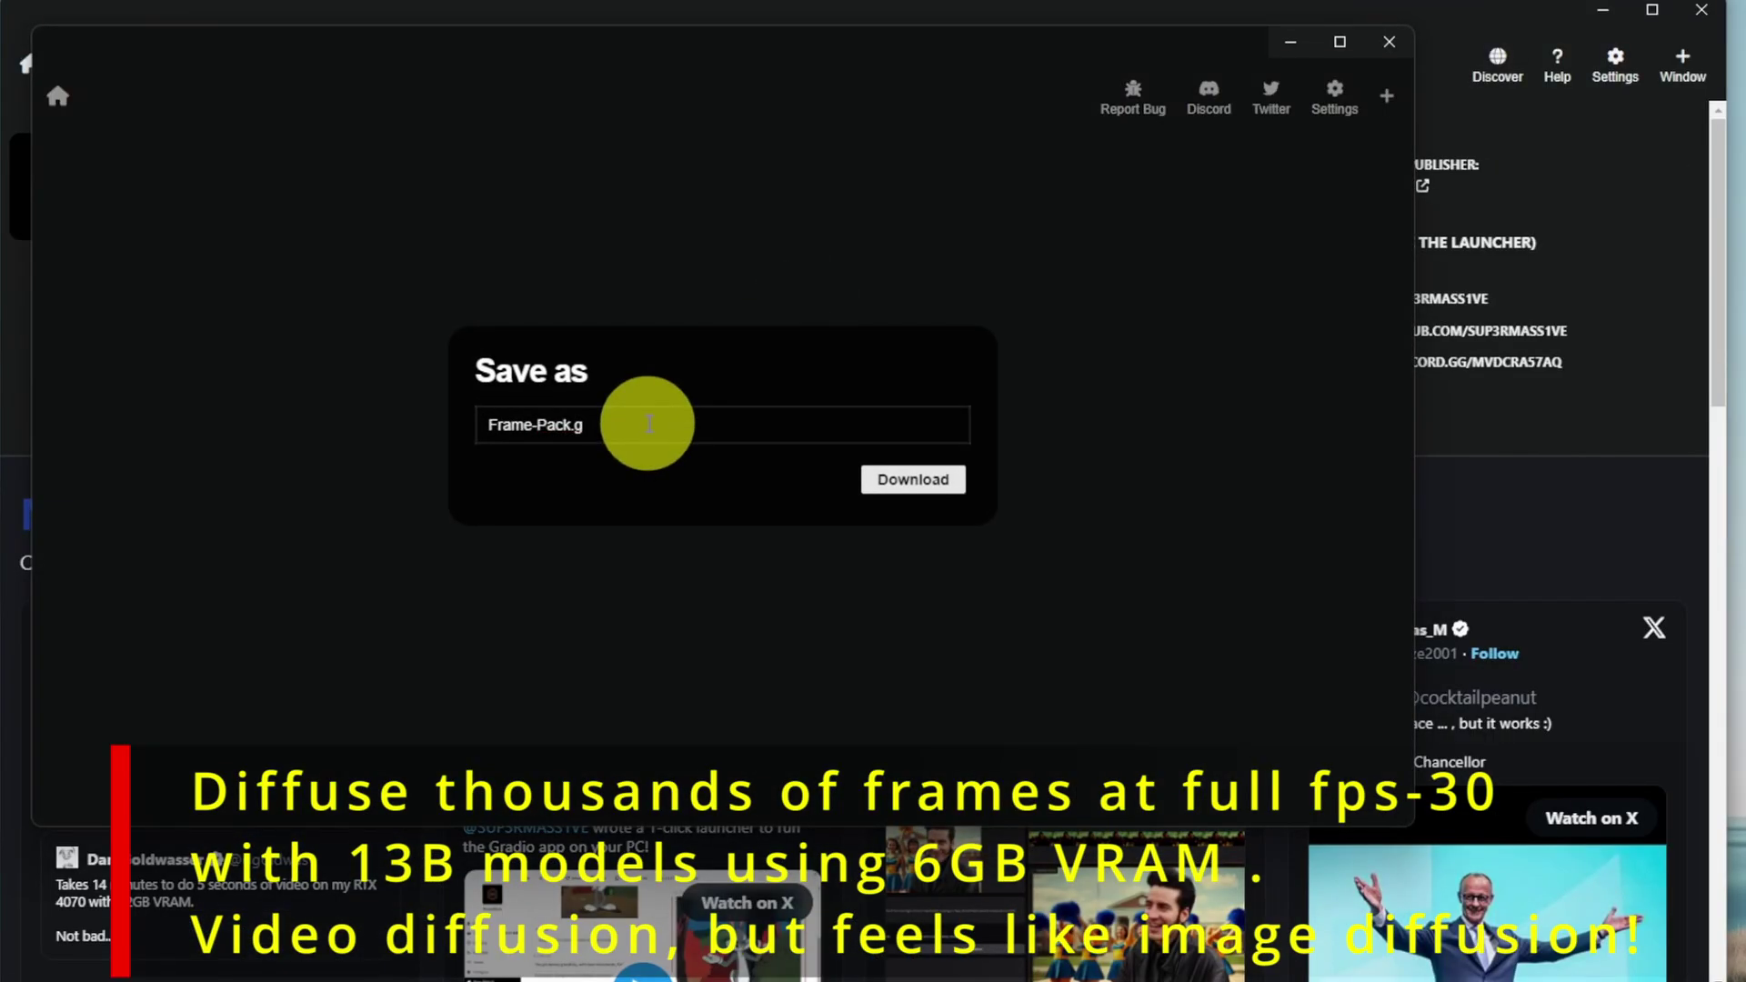
pyautogui.click(914, 480)
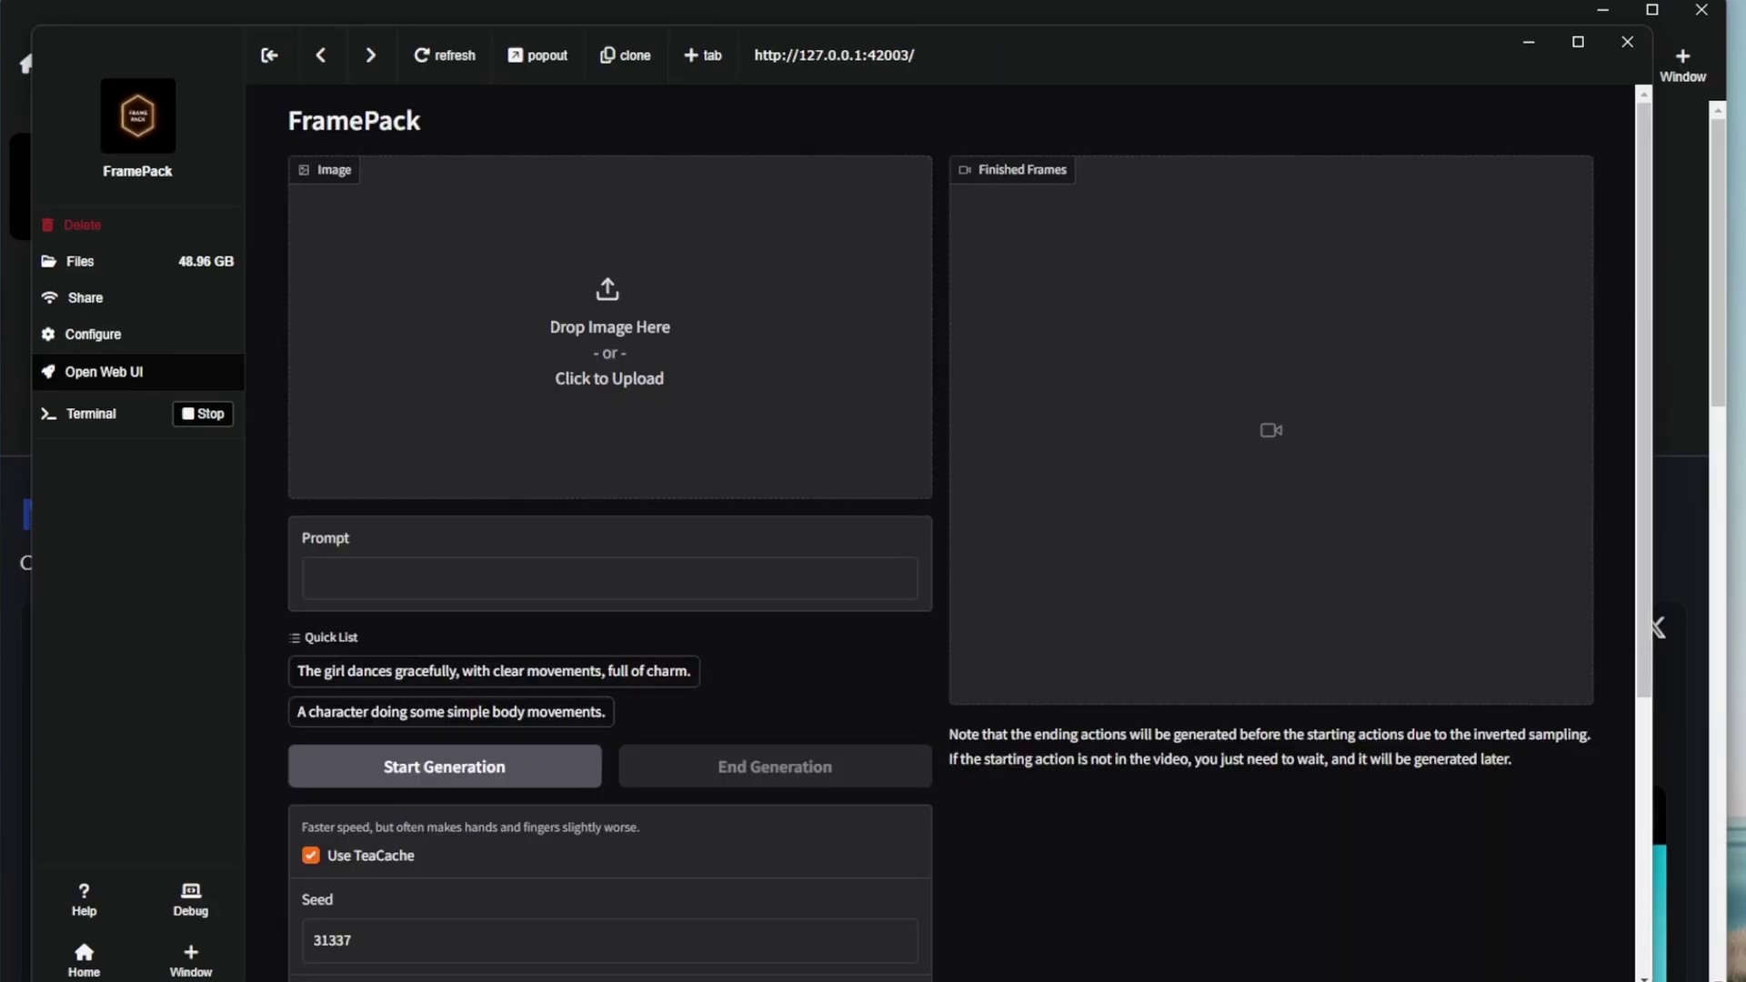
# Pop the web UI into its own window, load the neon cyberpunk woman image and paste the dance prompt.
pyautogui.click(518, 53)
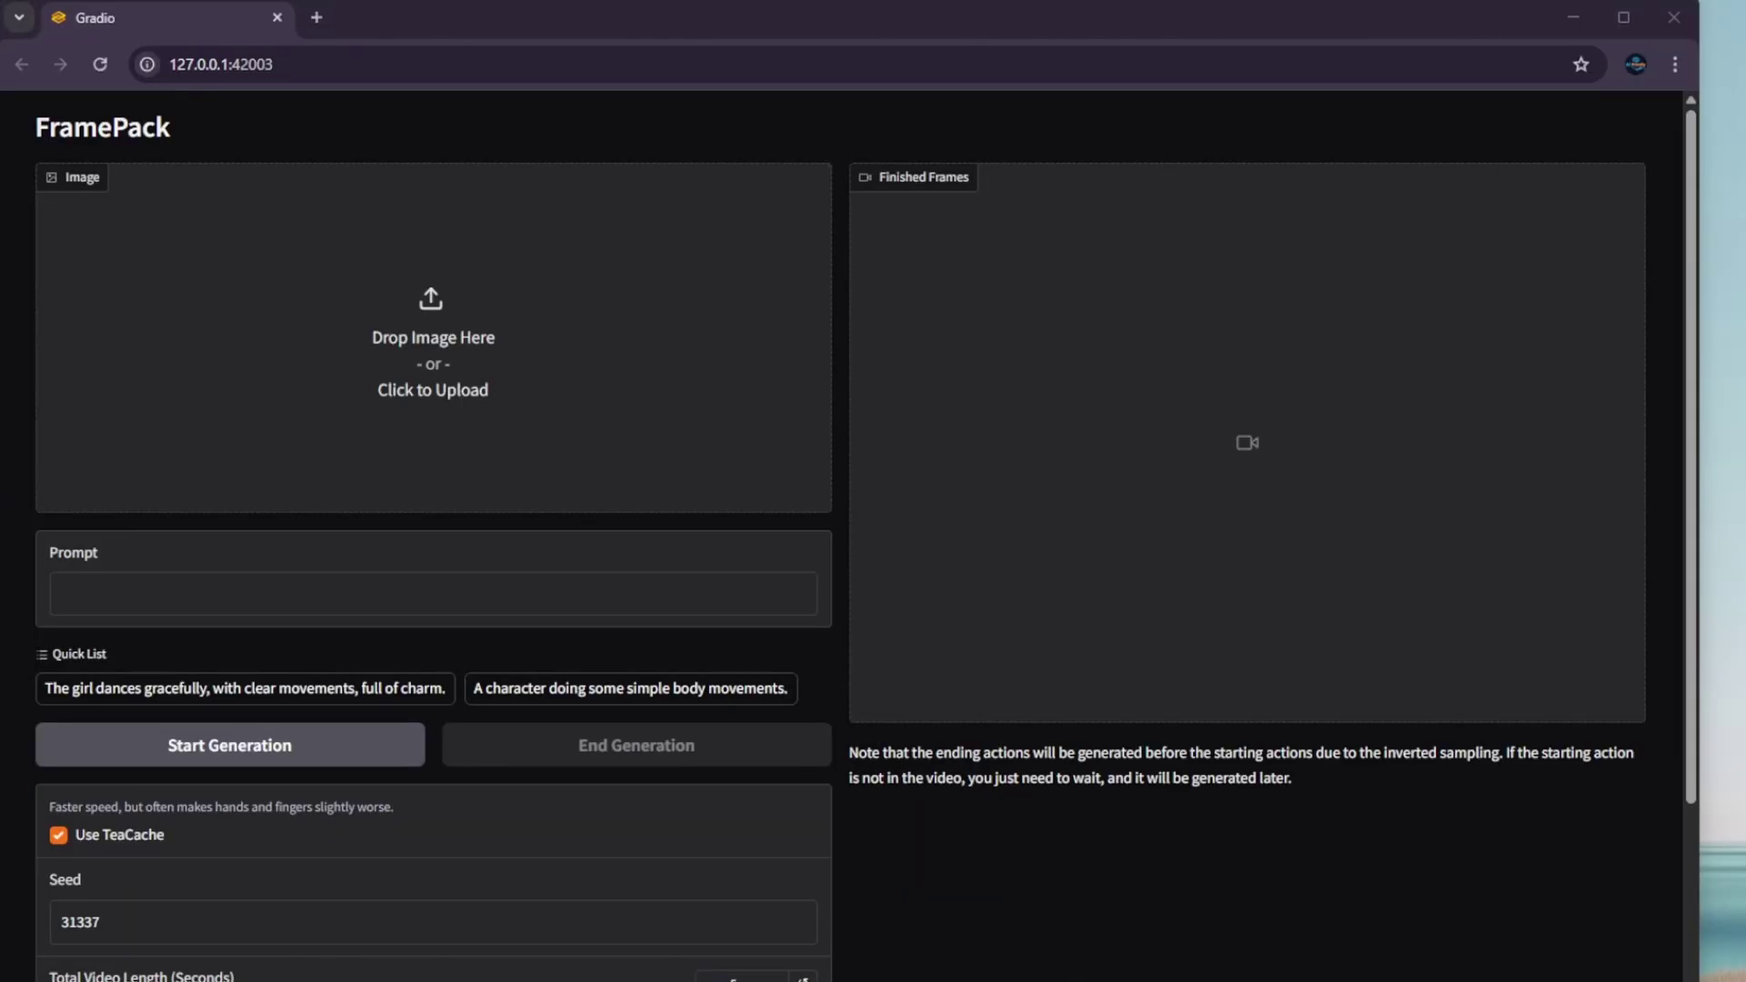
pyautogui.moveTo(413, 328); pyautogui.dragTo(412, 325)
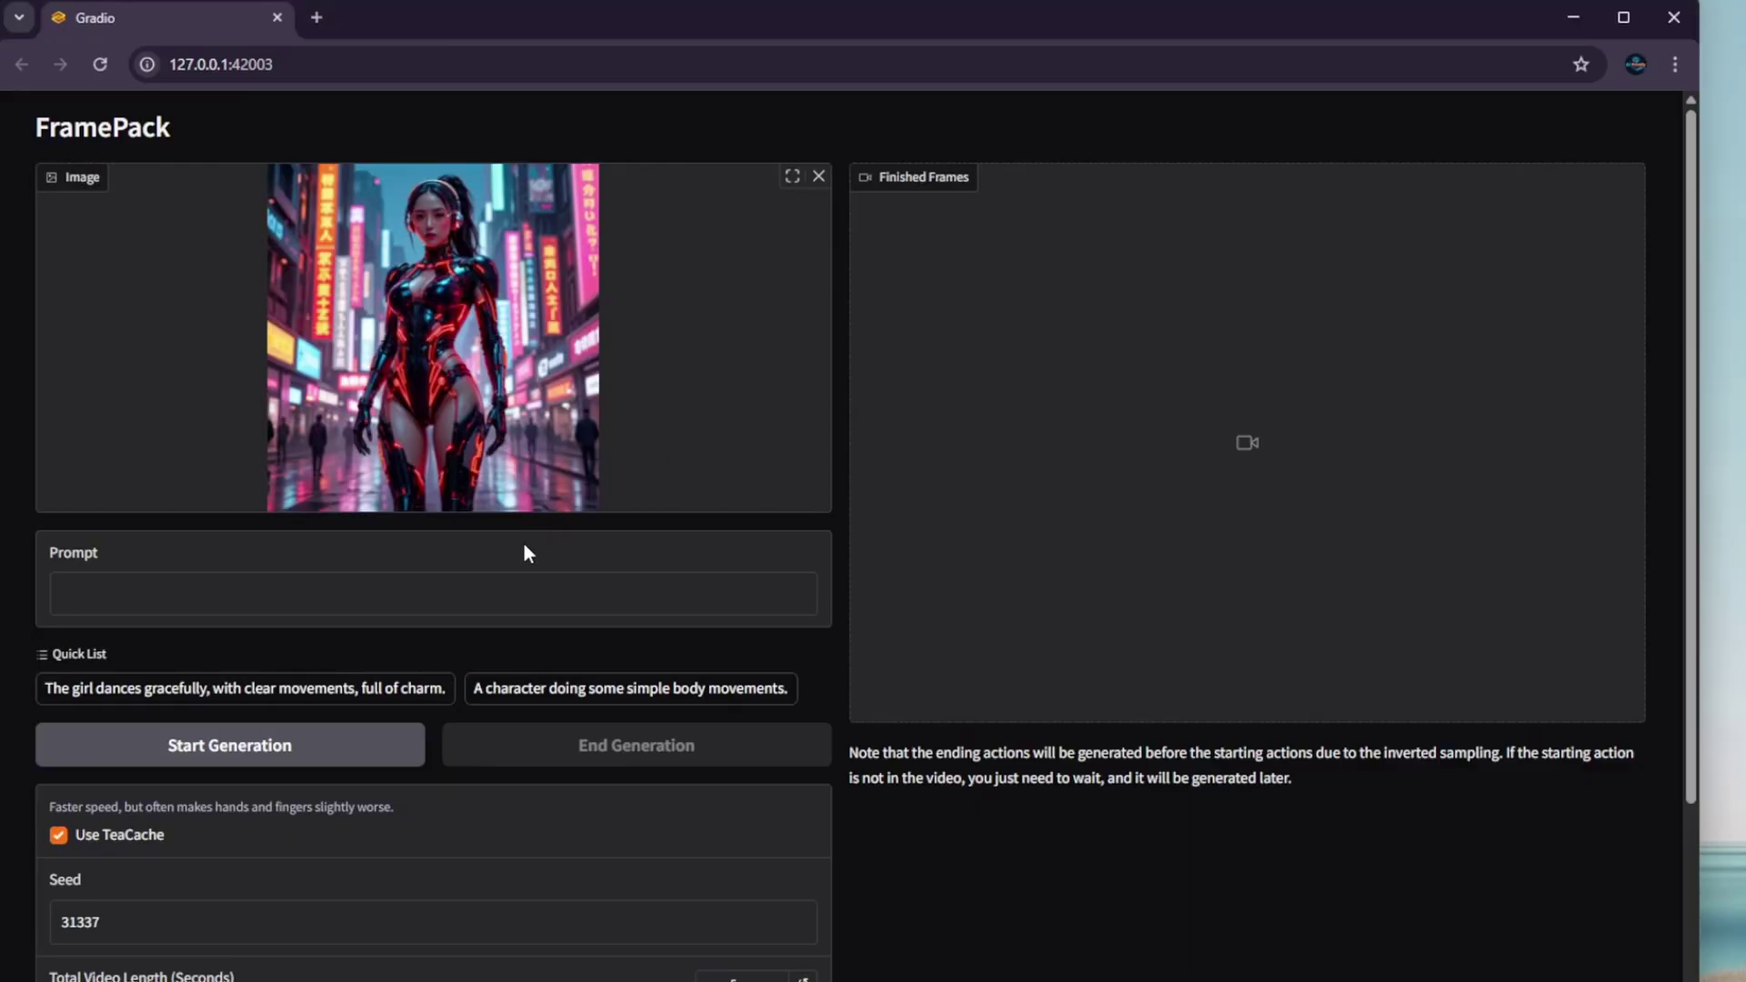
pyautogui.write('The cybernetic woman dances energetically under the neon lights, with sharp, fluid moves that pulse with electric rhythm.')
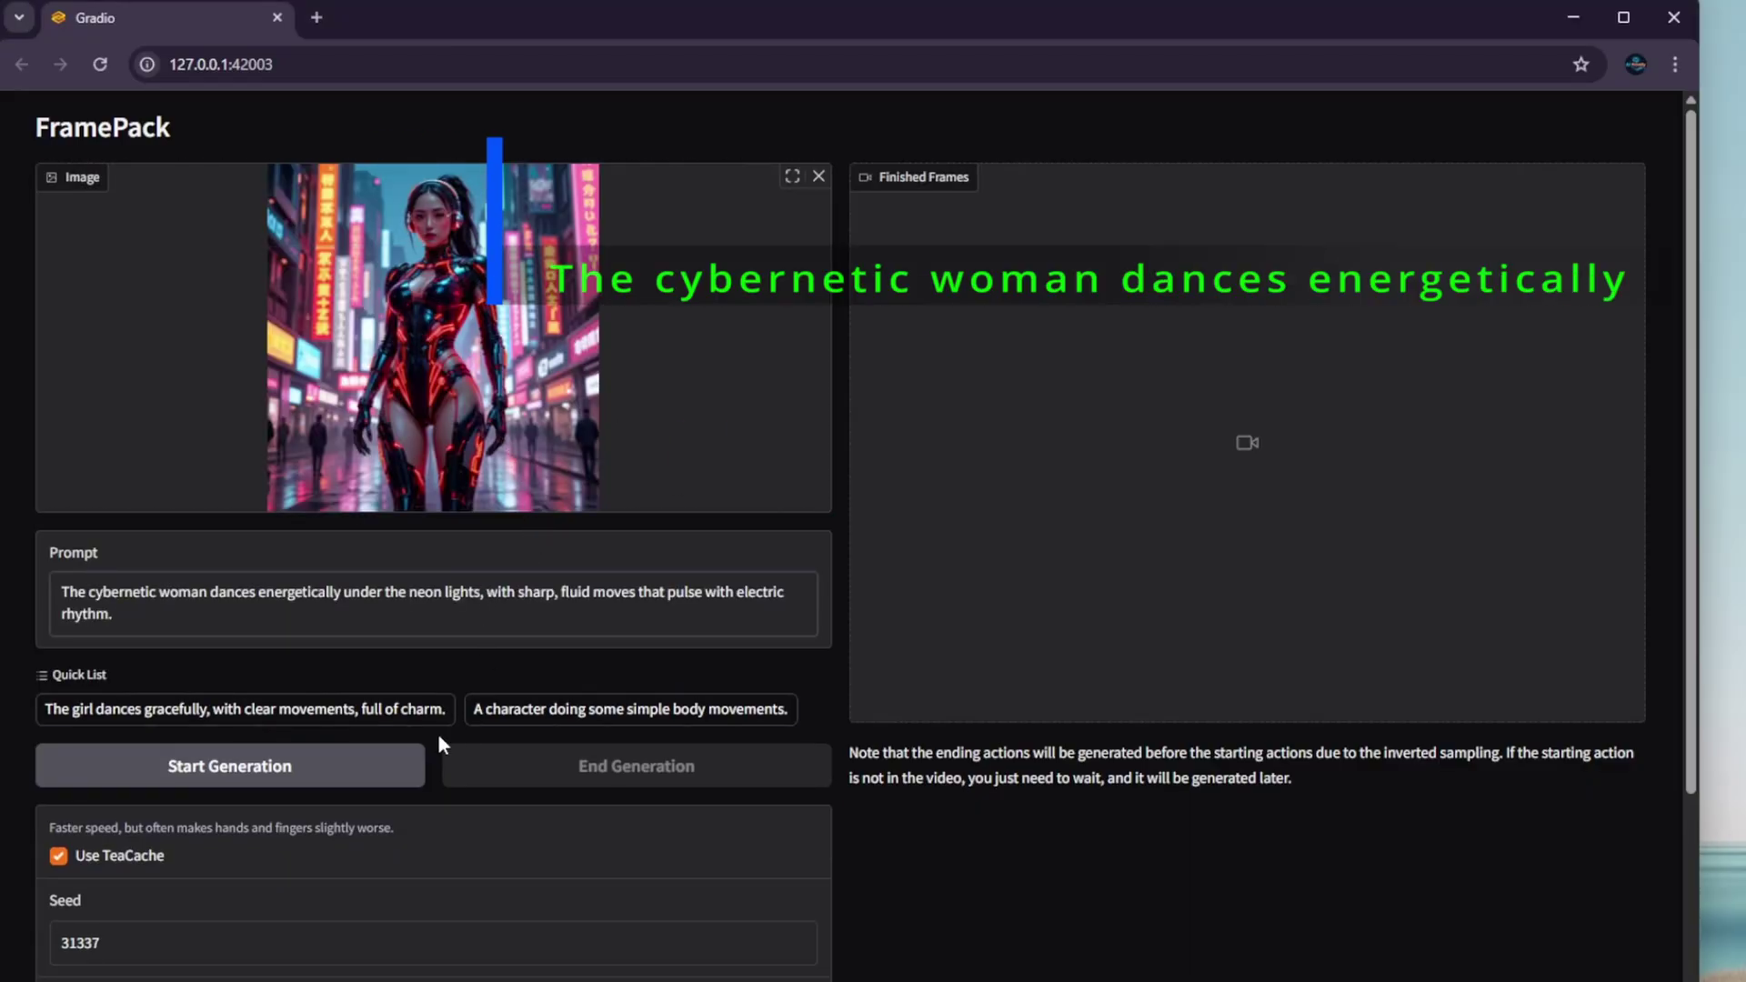
# Set Seed to -1, Total Video Length to 30 seconds and Steps to 15.
pyautogui.scroll(-2, 437, 827)
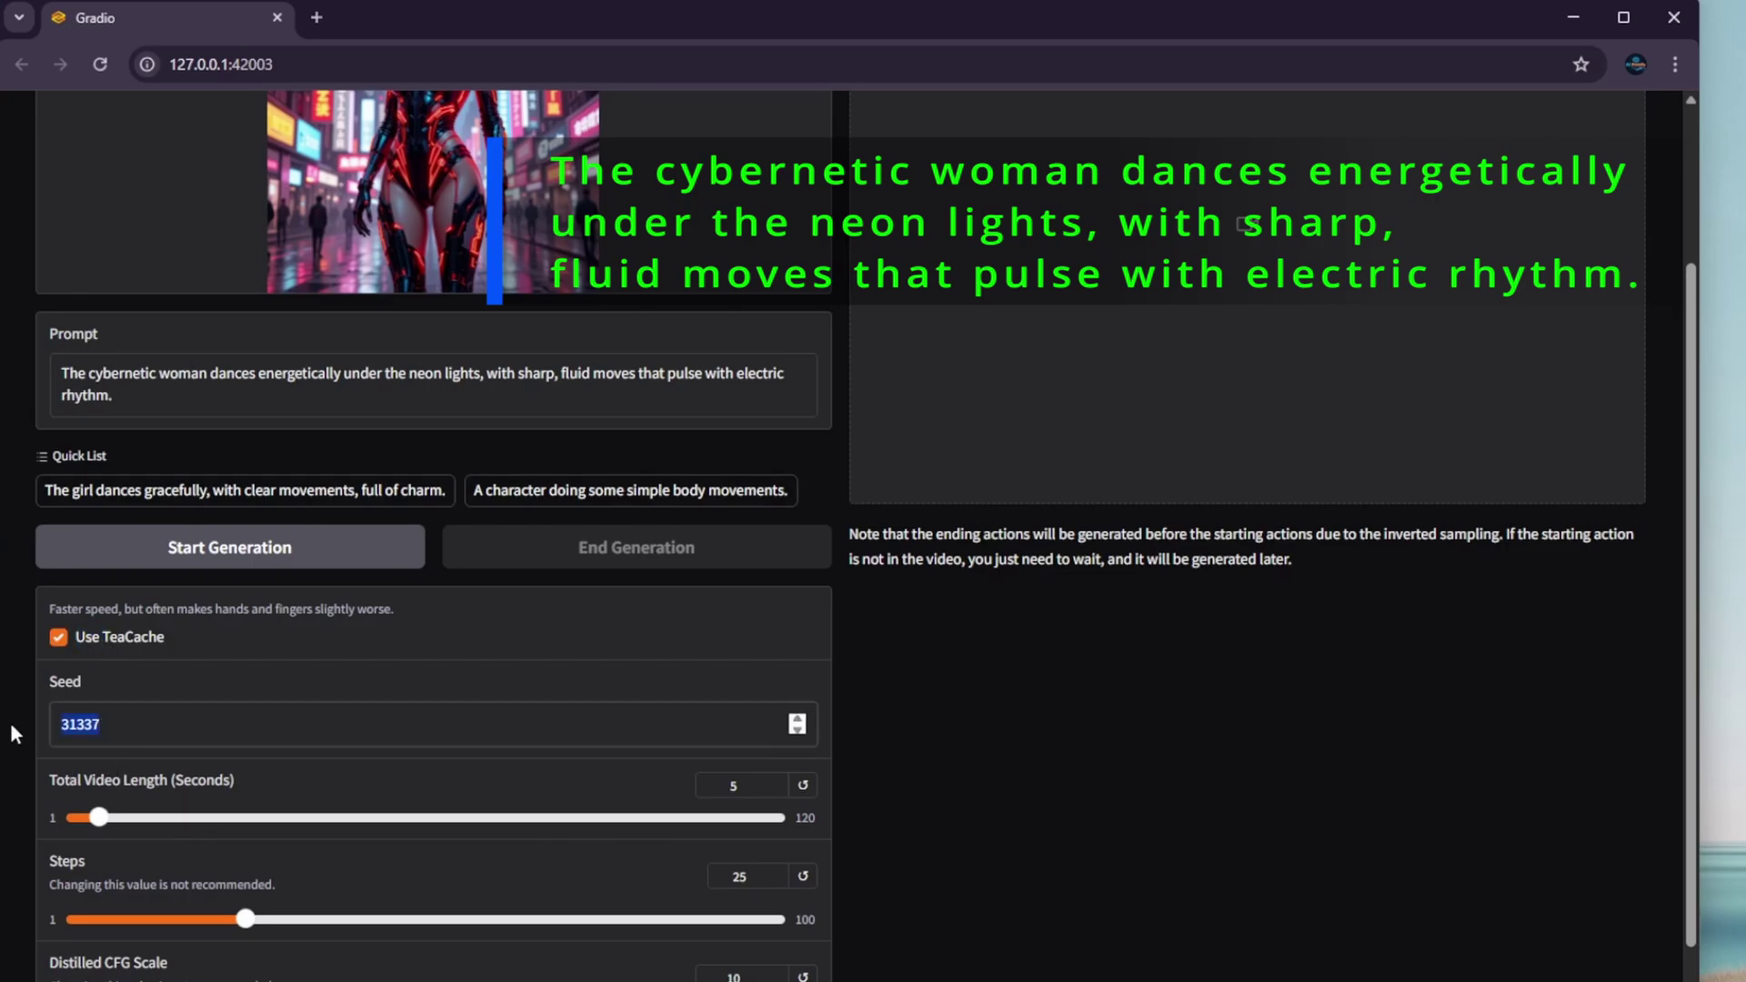
pyautogui.write('-1')
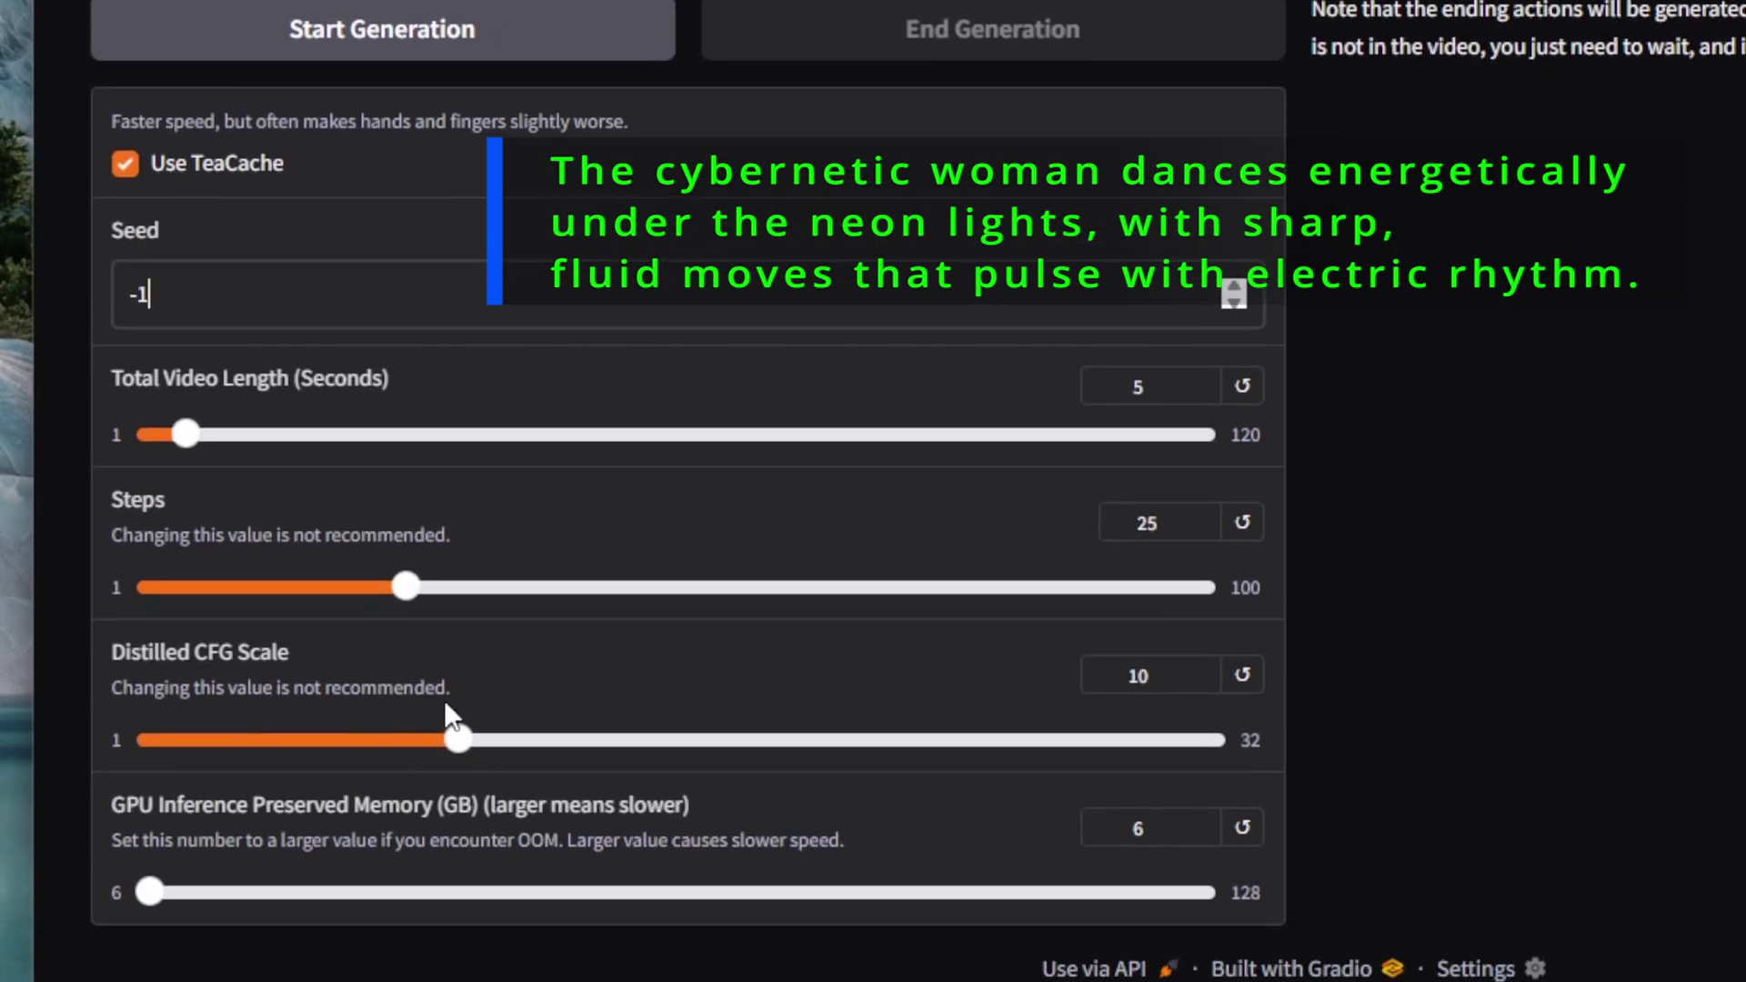
pyautogui.doubleClick(1148, 389)
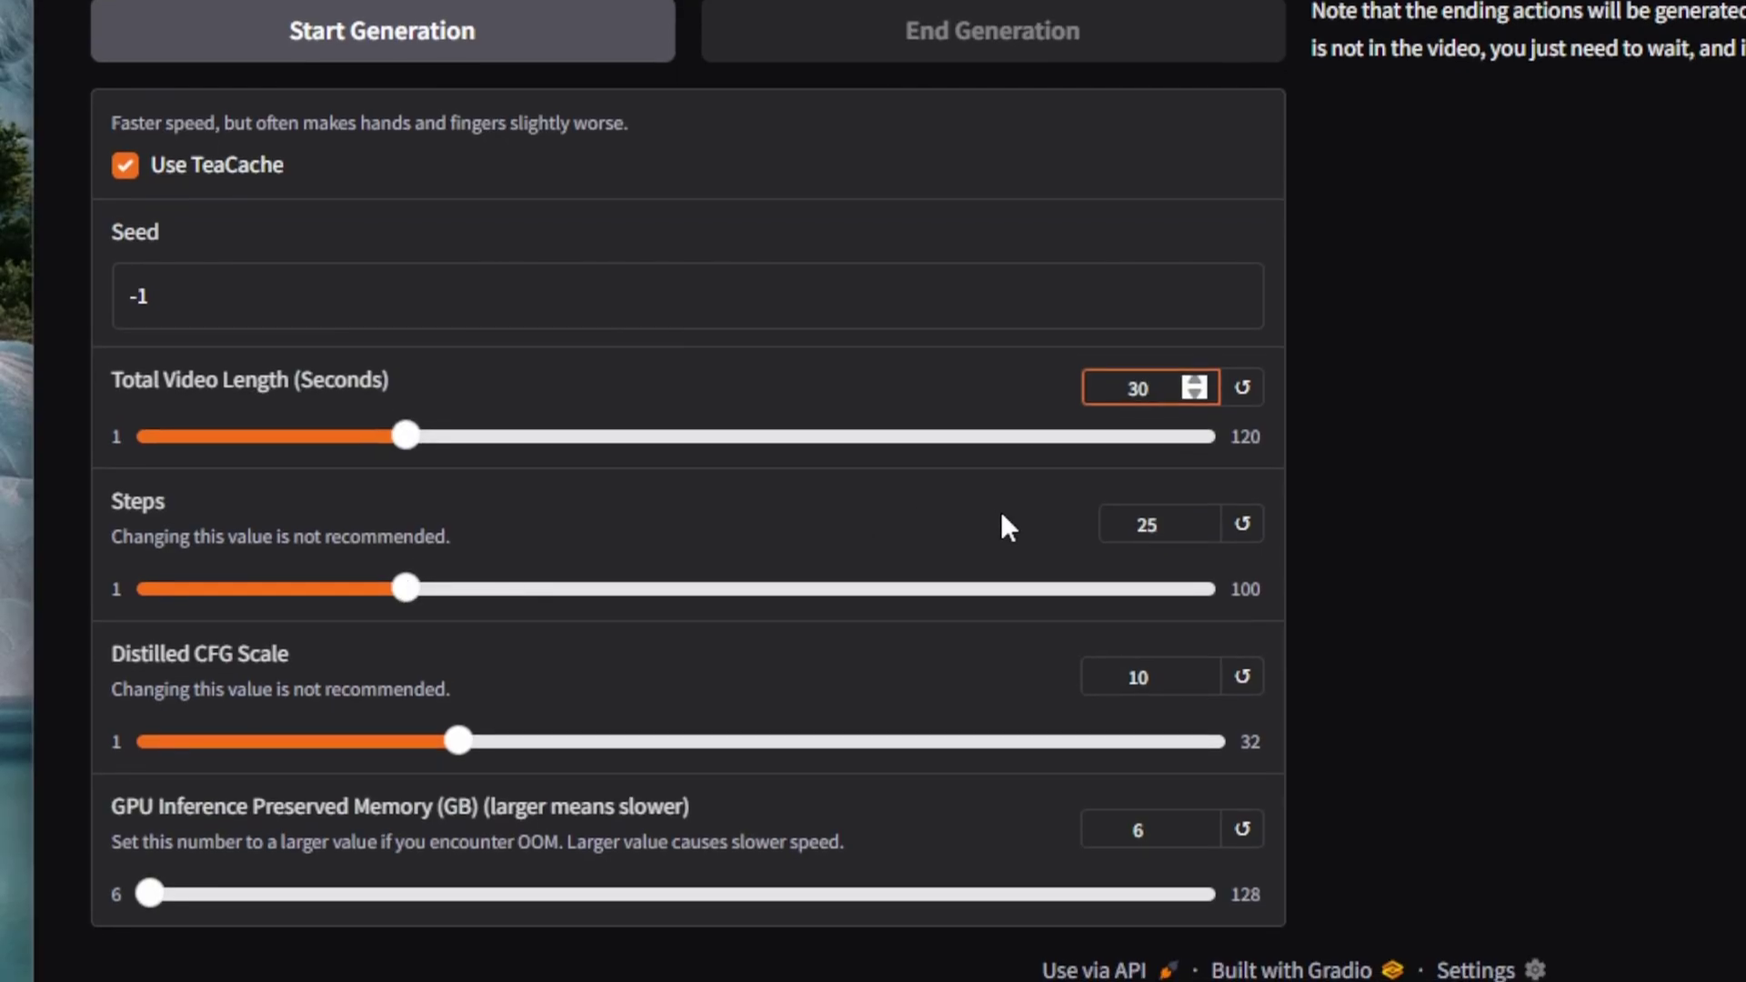
pyautogui.doubleClick(1151, 525)
pyautogui.write('15')
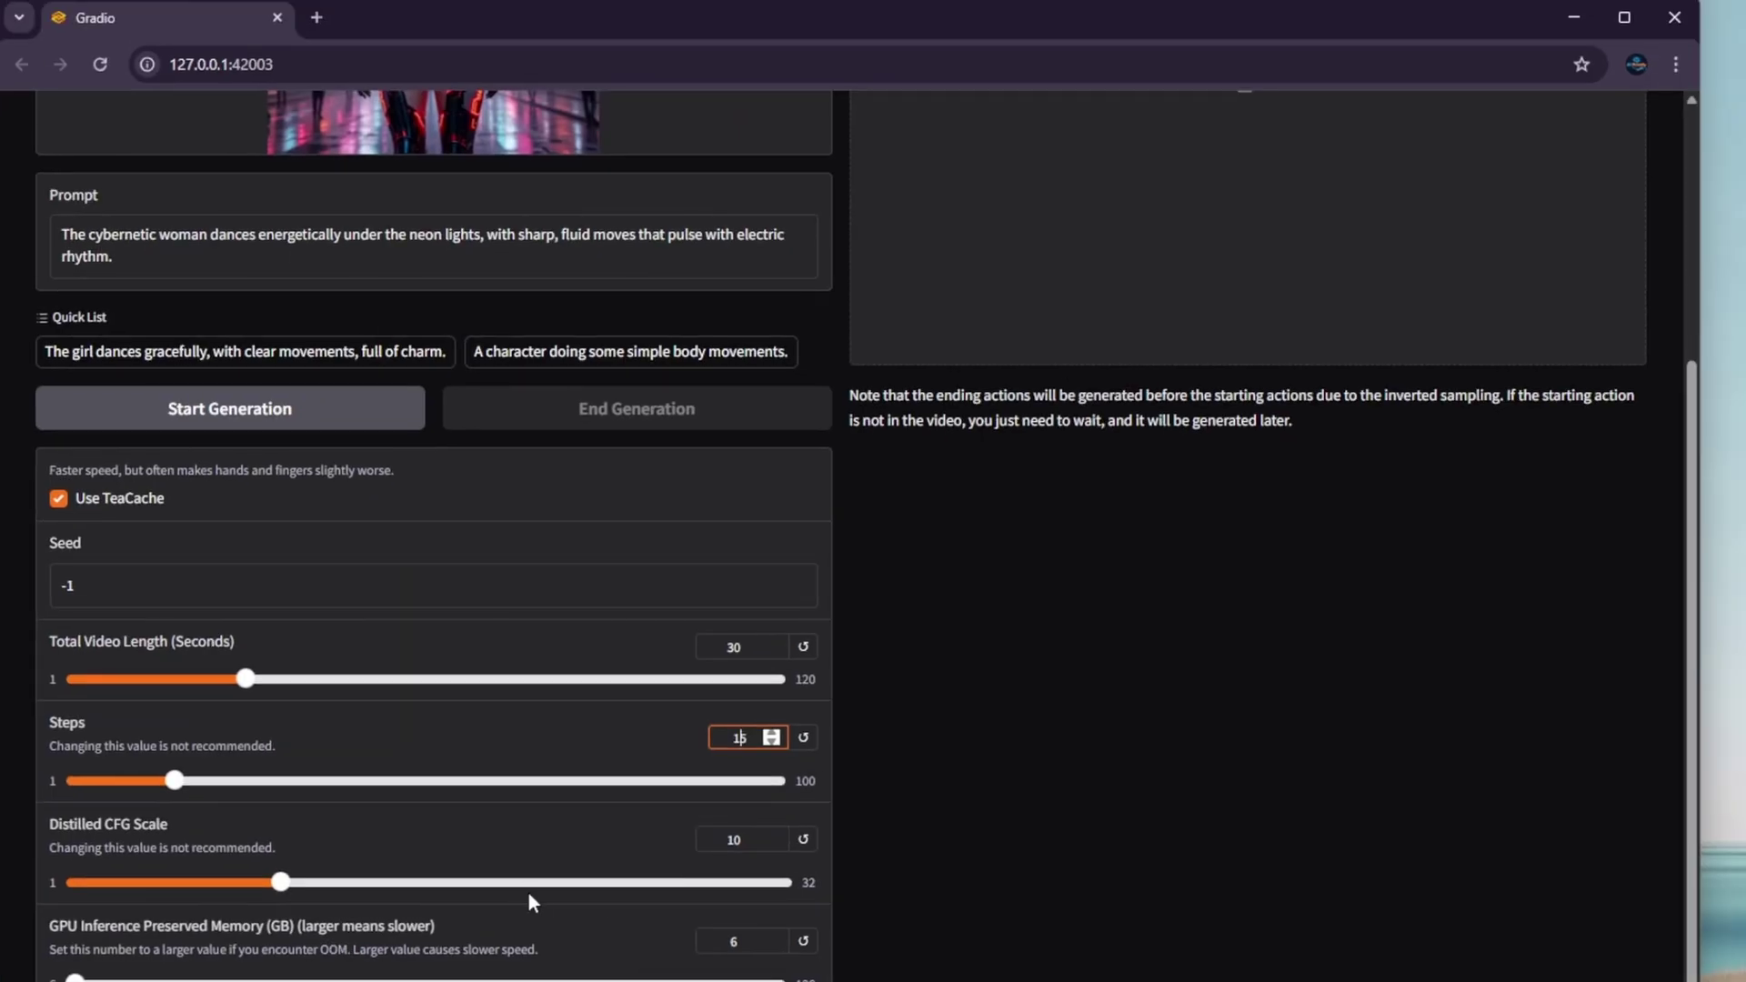
pyautogui.scroll(4, 1053, 705)
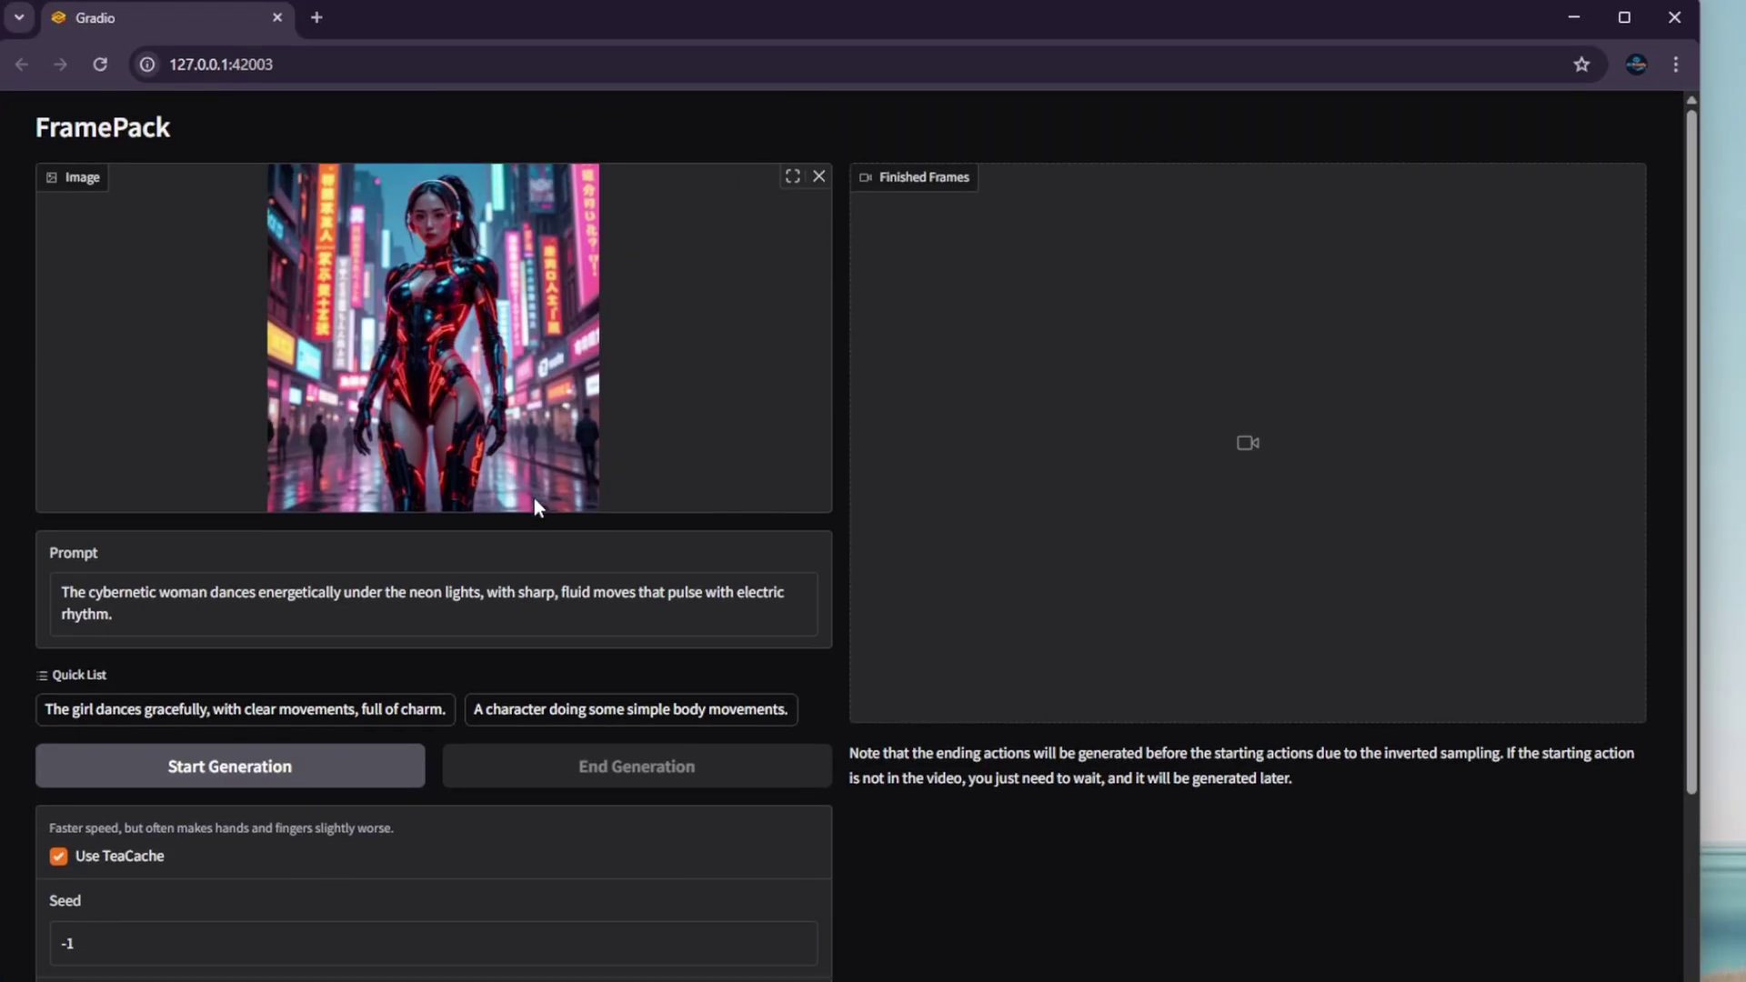
# Generate the neon cyborg-woman dance video and play the 4-second result in Finished Frames.
pyautogui.click(341, 780)
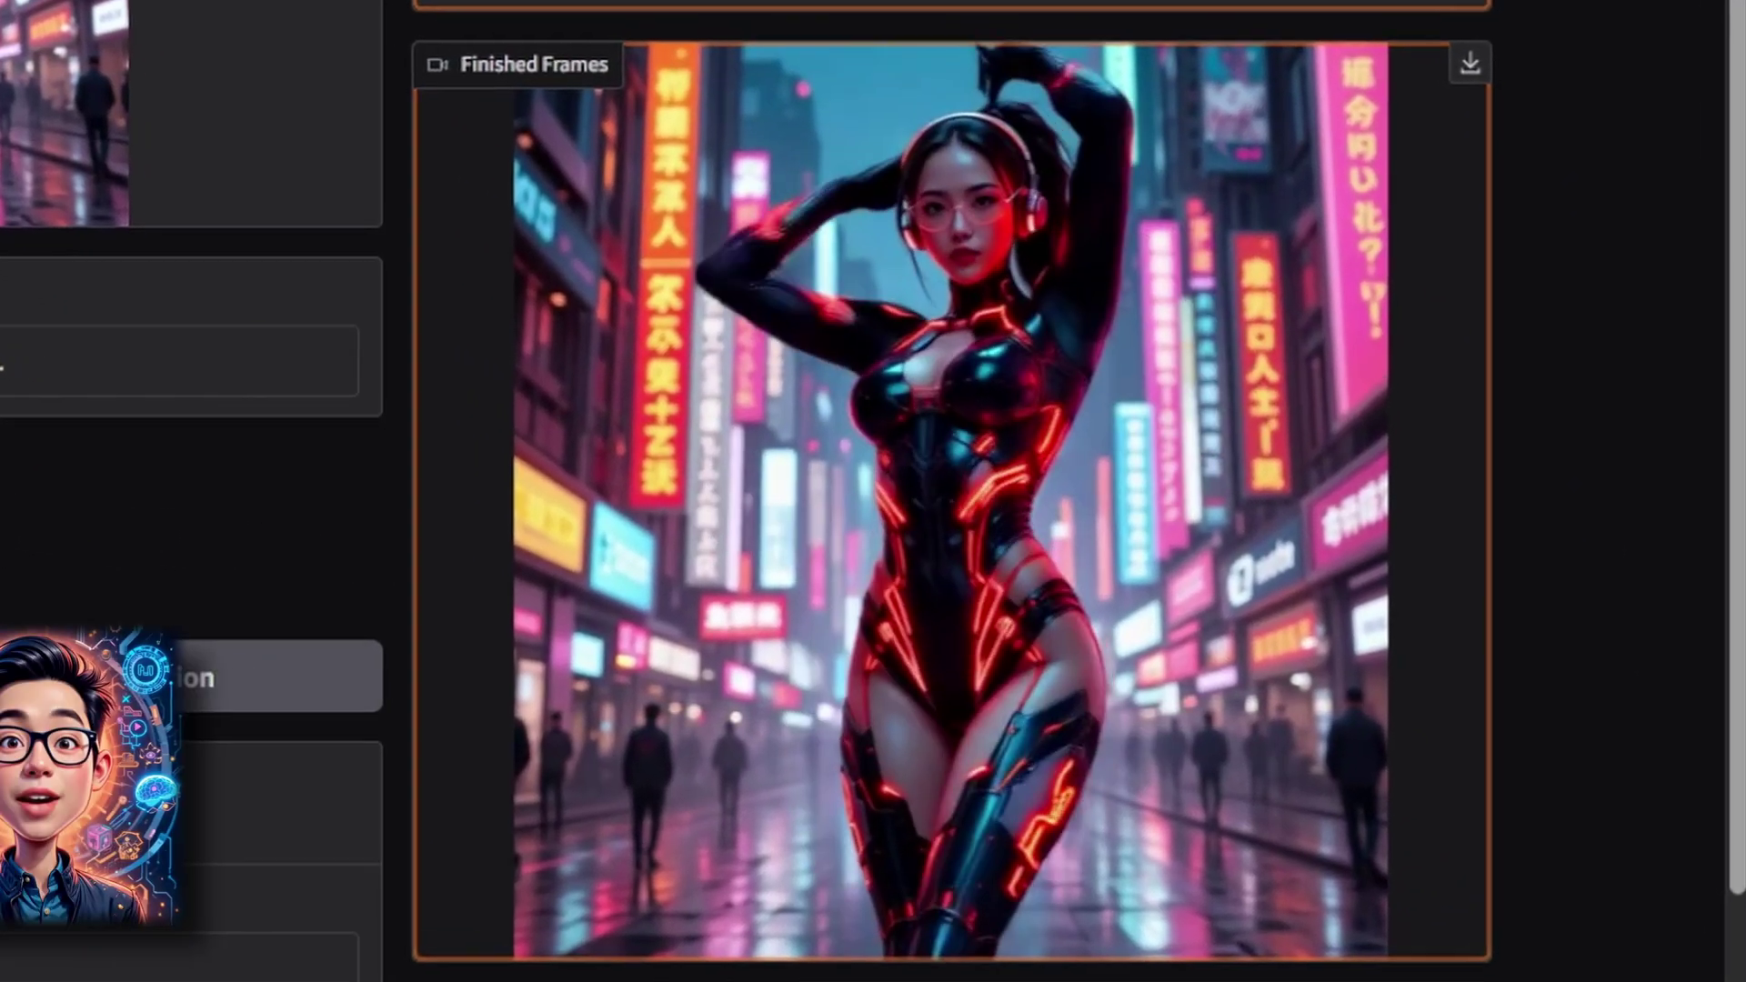
pyautogui.moveTo(1420, 848)
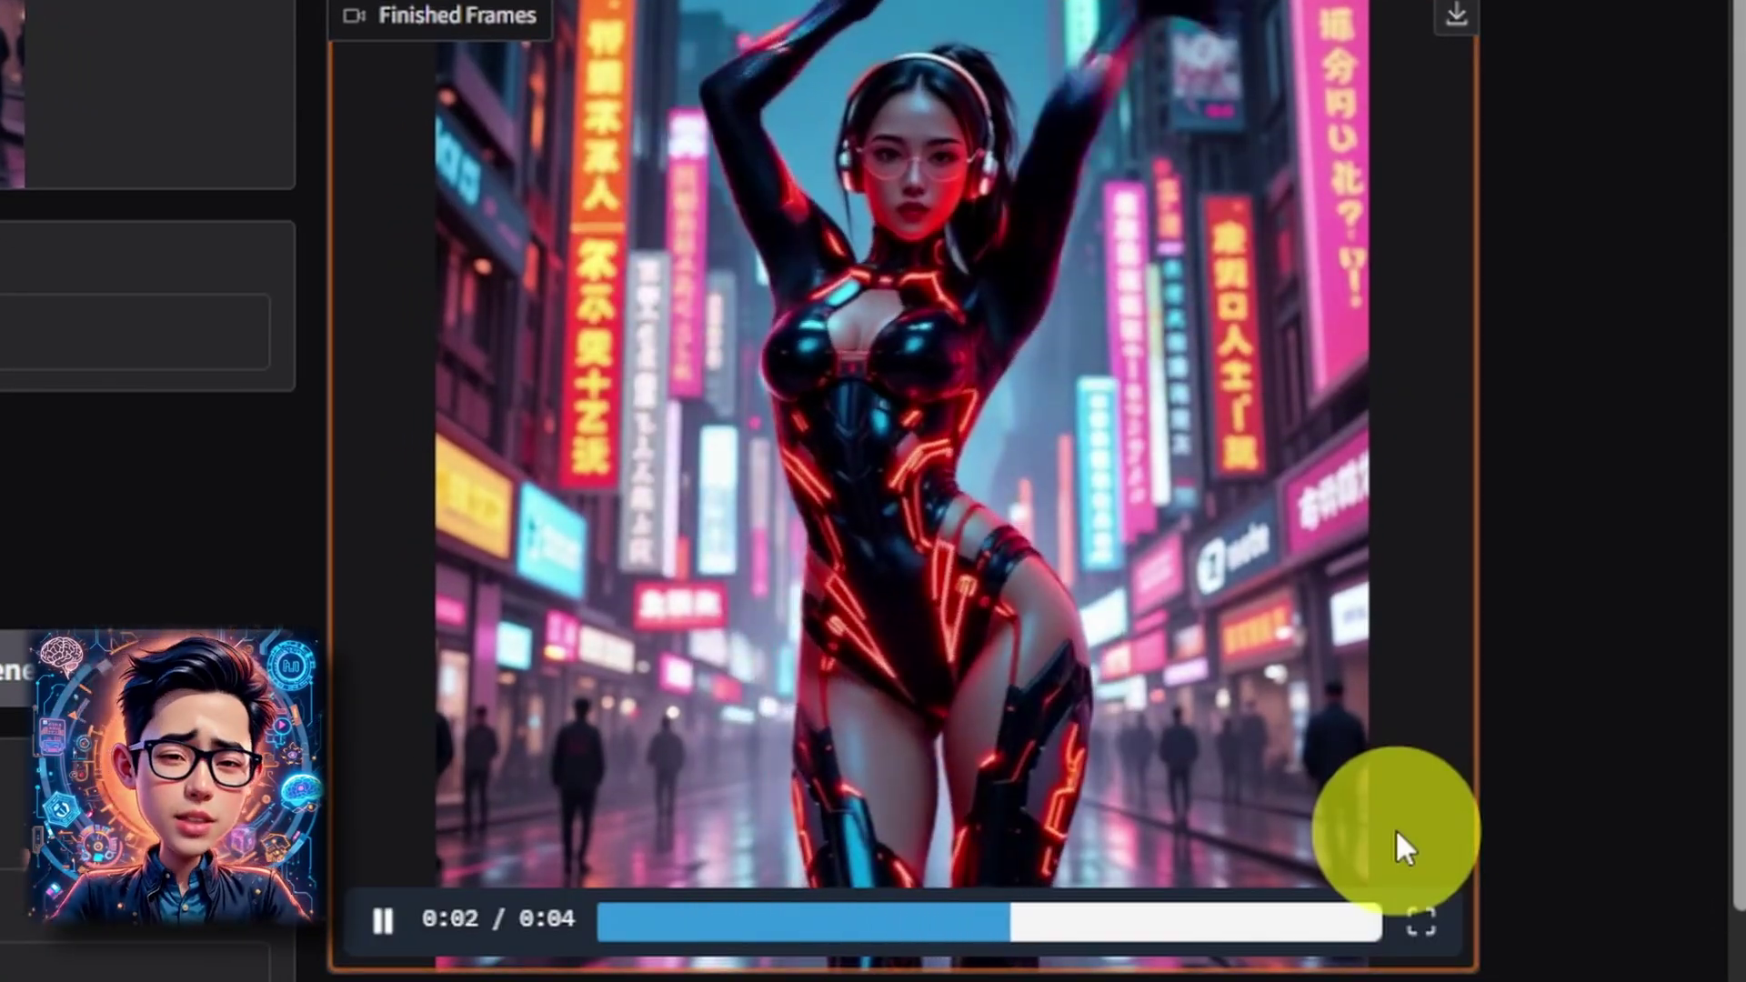